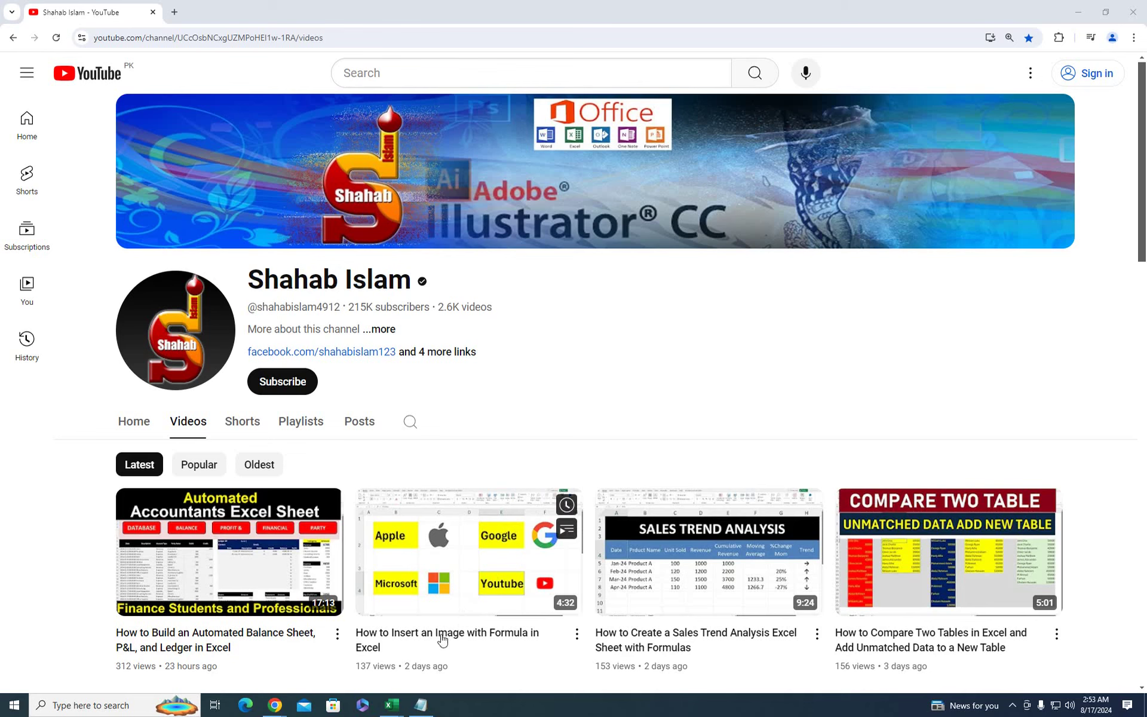
mouse_move(391, 705)
left_click(352, 660)
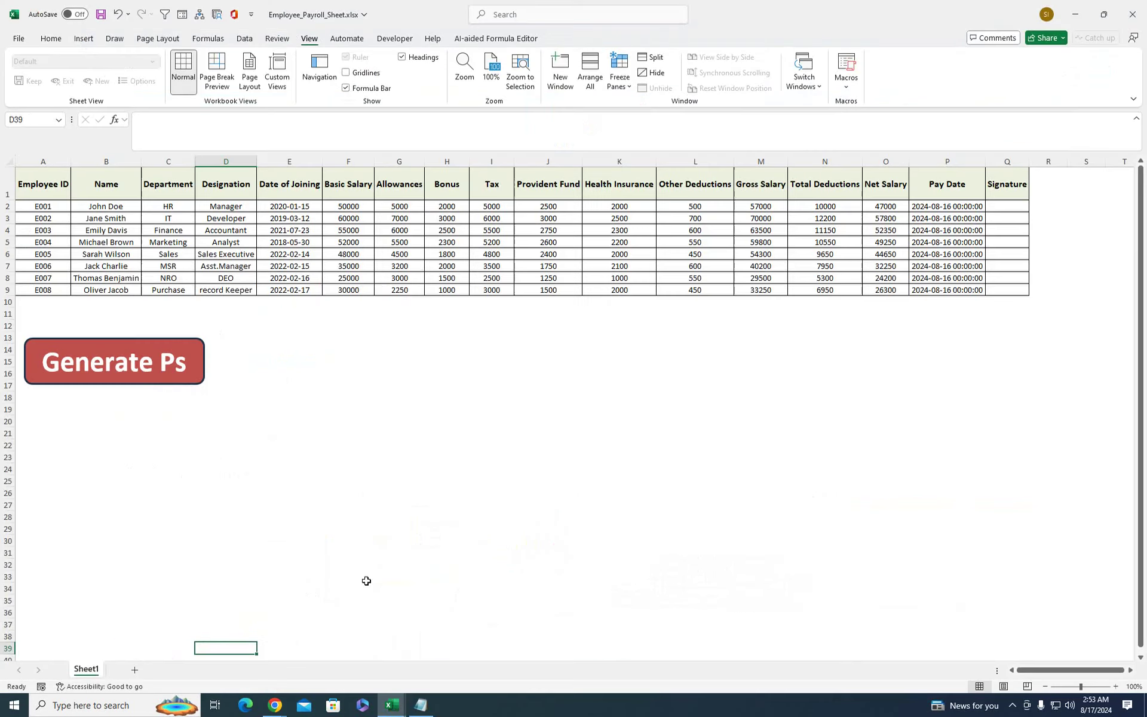
left_click(357, 355)
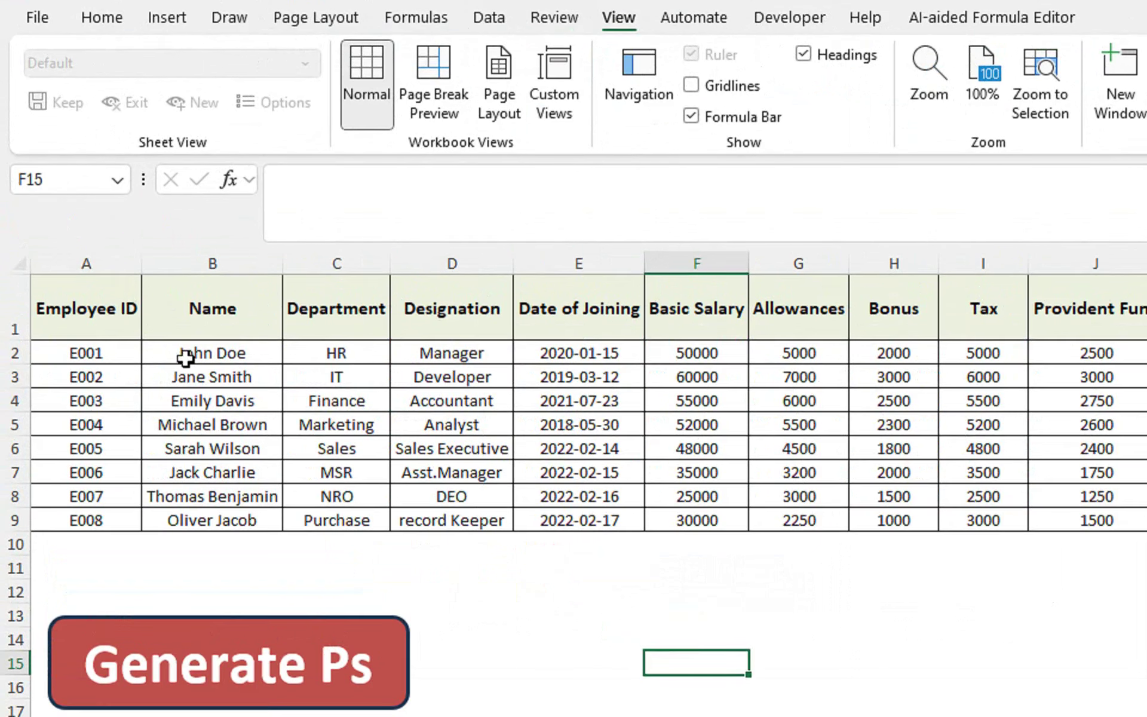
left_click(62, 203)
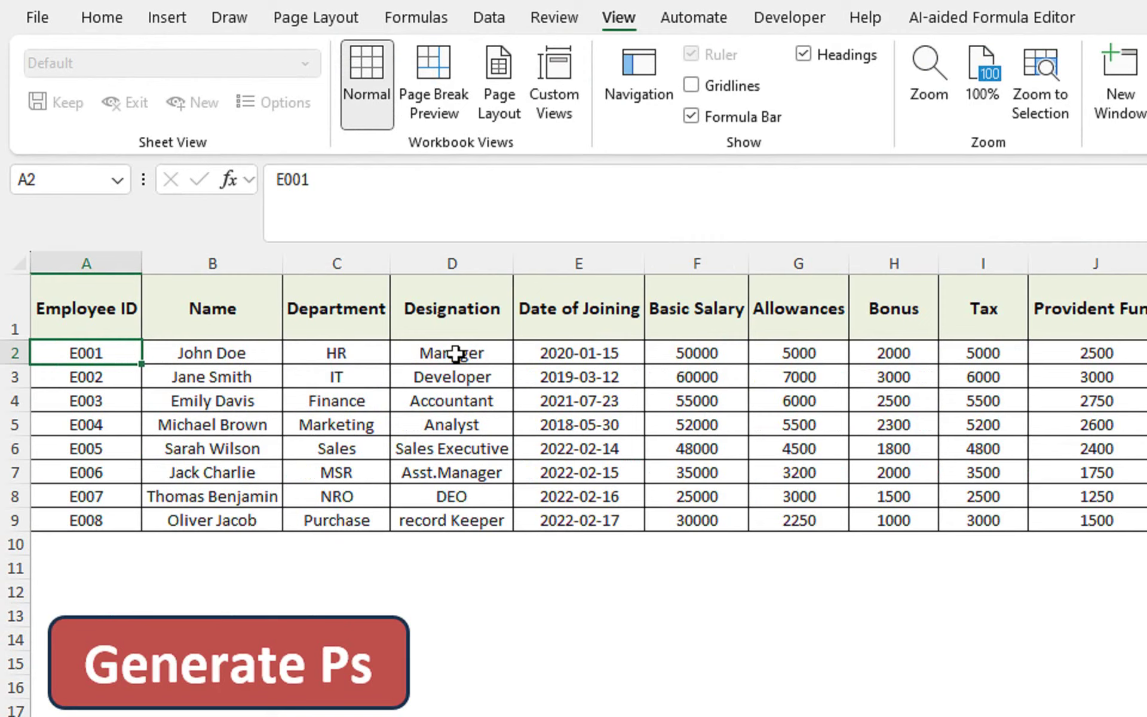
left_click_drag(225, 349, 221, 472)
left_click_drag(349, 351, 351, 528)
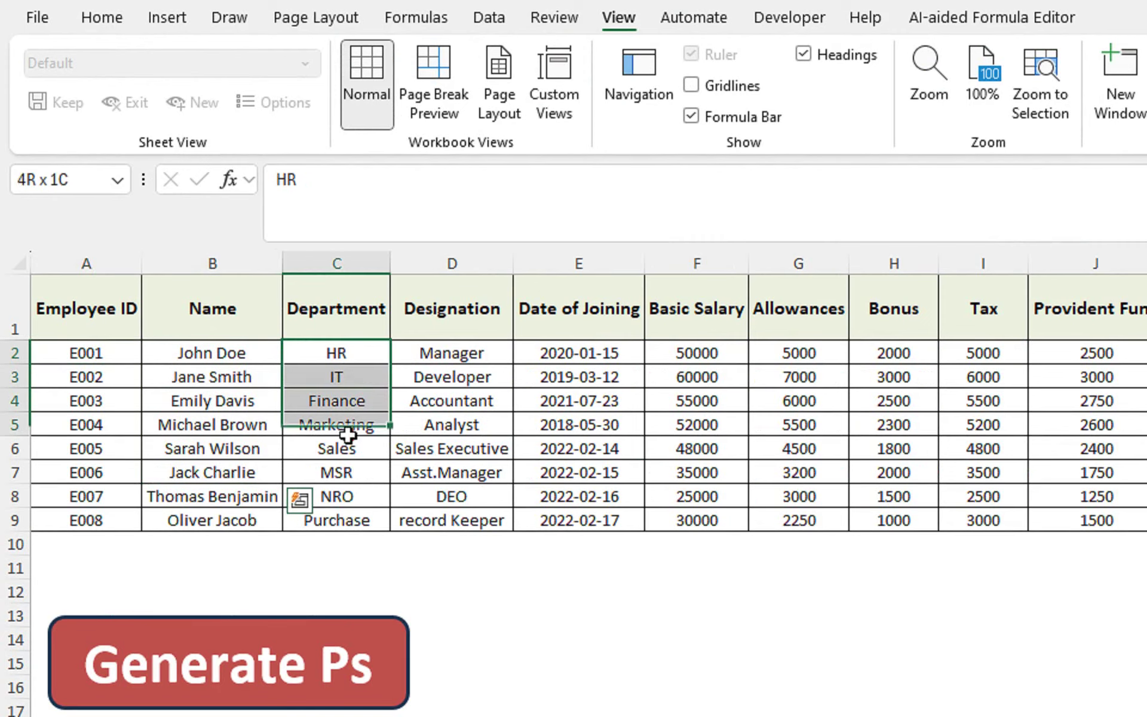
left_click_drag(461, 354, 469, 500)
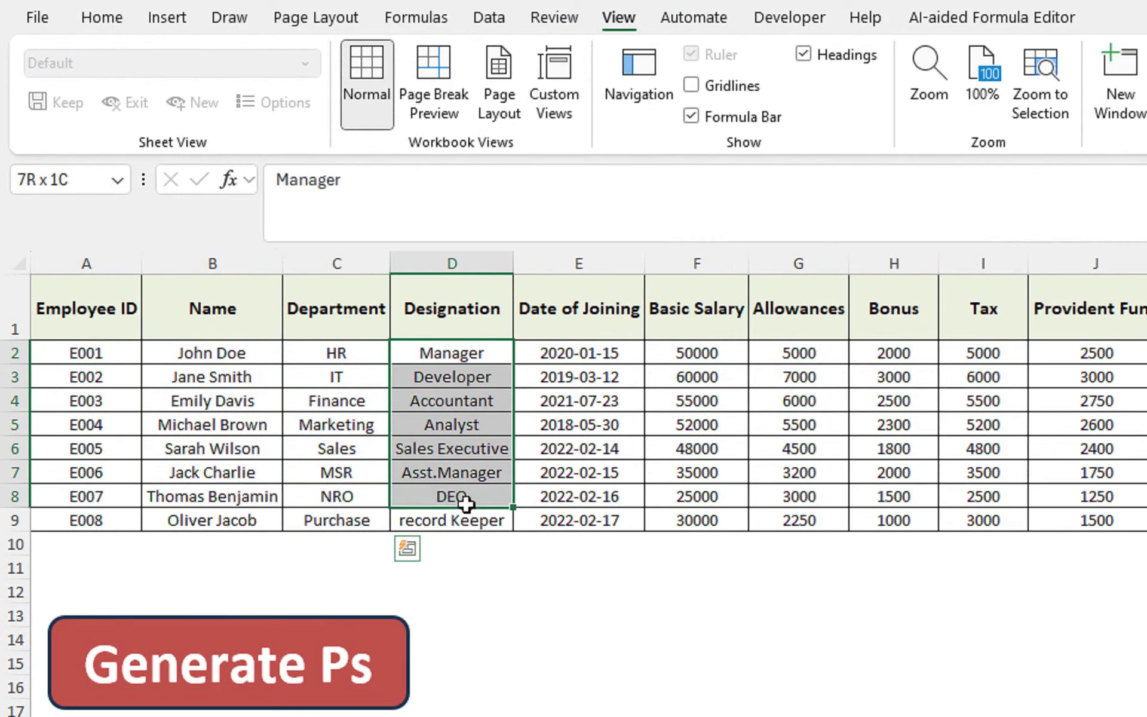
left_click_drag(572, 369, 575, 519)
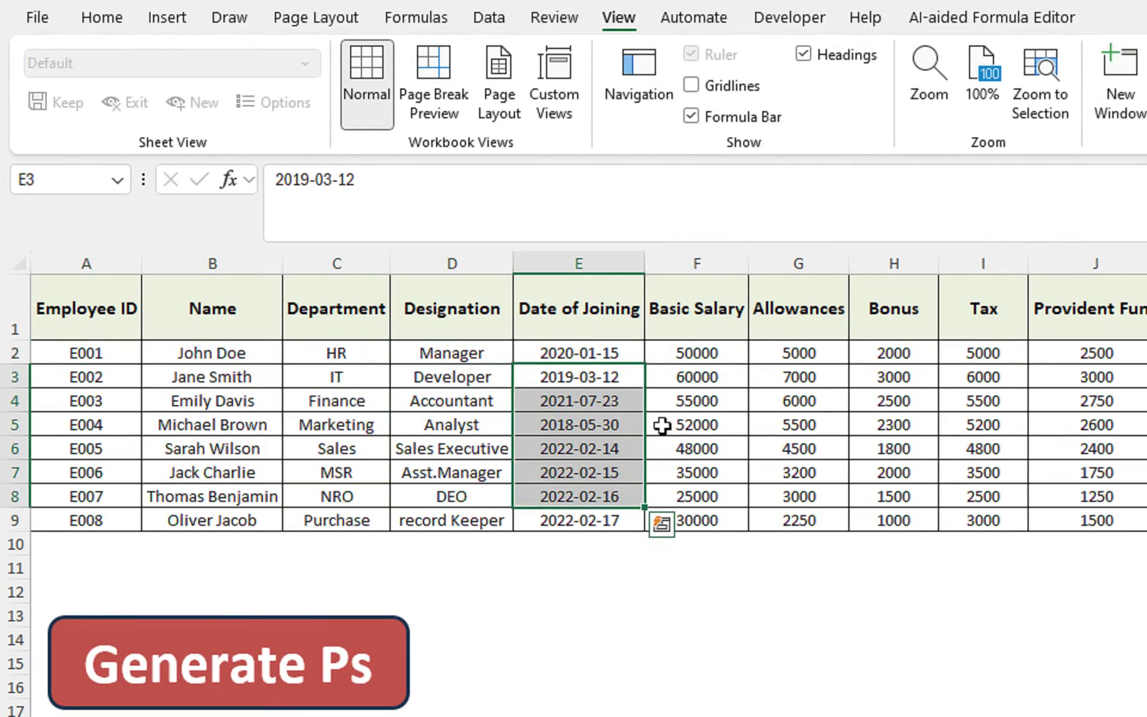
left_click(691, 360)
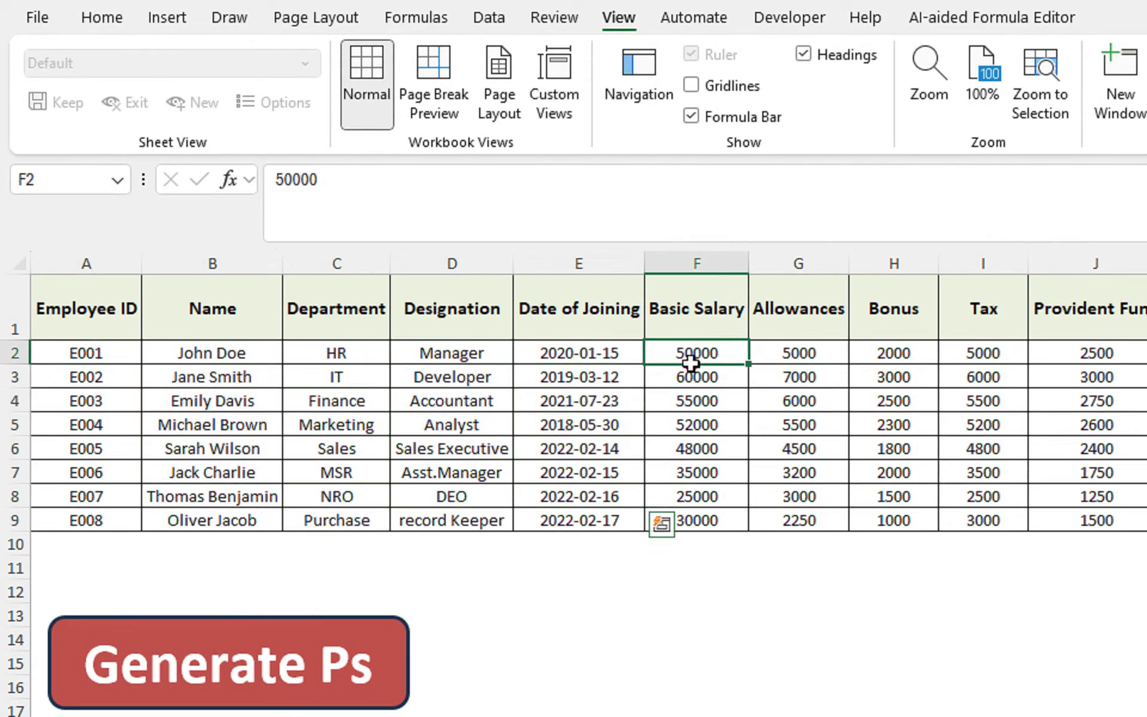
left_click(790, 355)
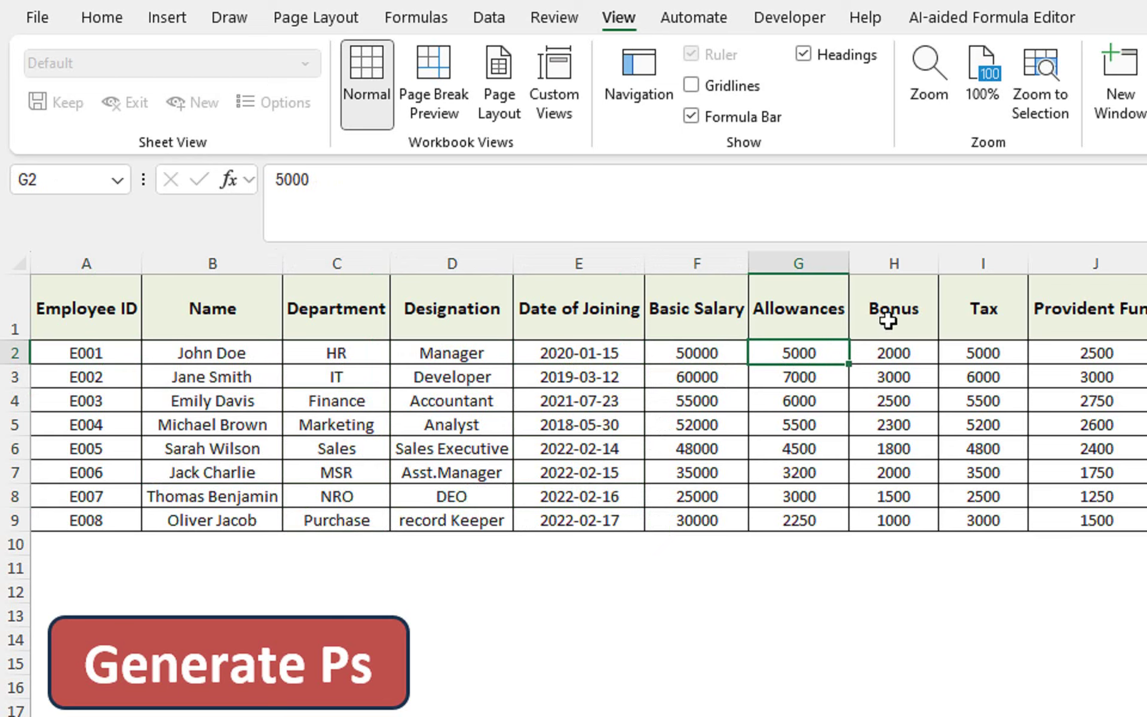
left_click(894, 359)
left_click(916, 355)
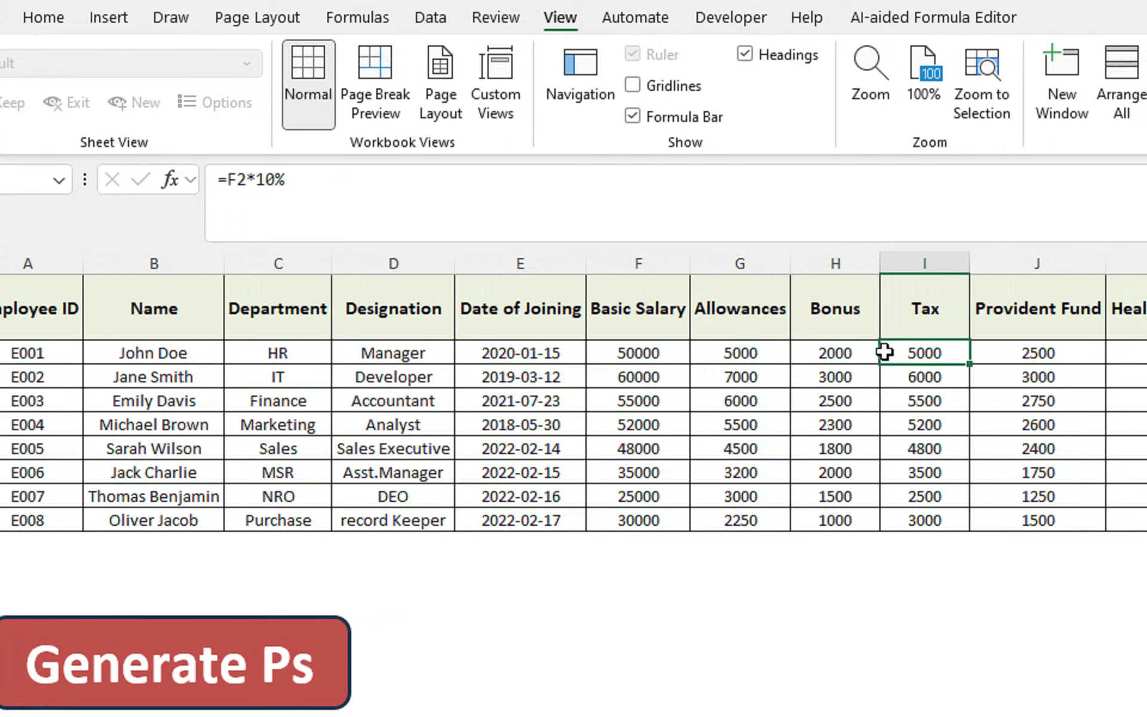
double_click(891, 352)
key("Return")
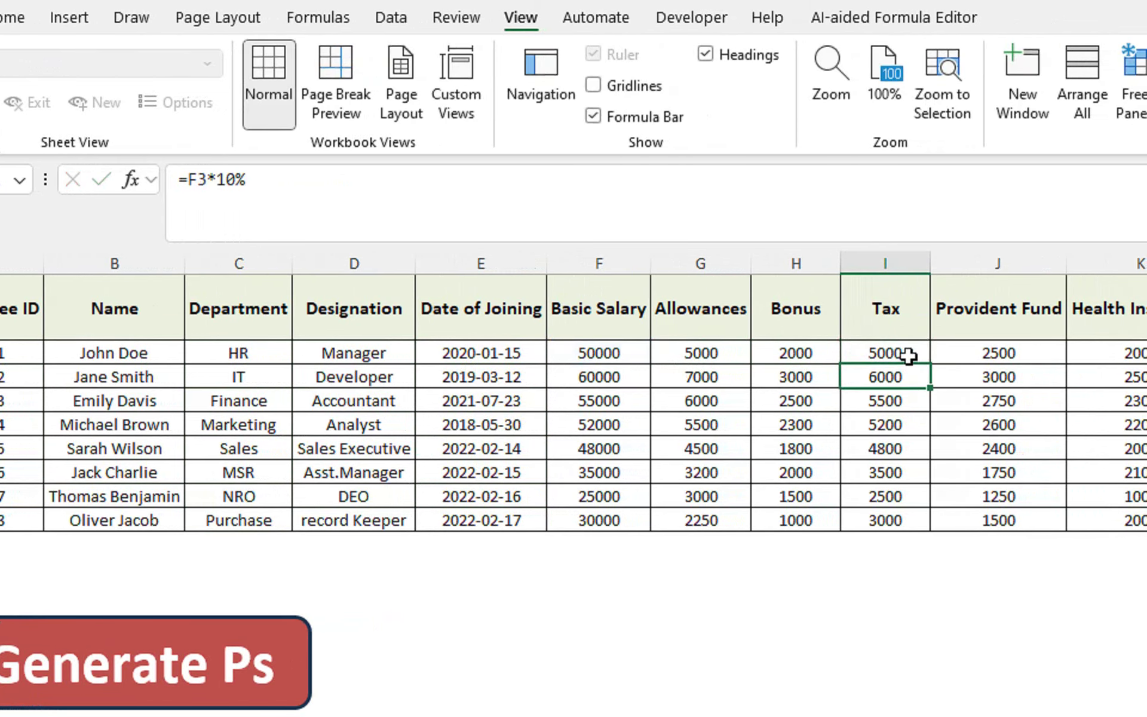
left_click_drag(908, 355, 900, 537)
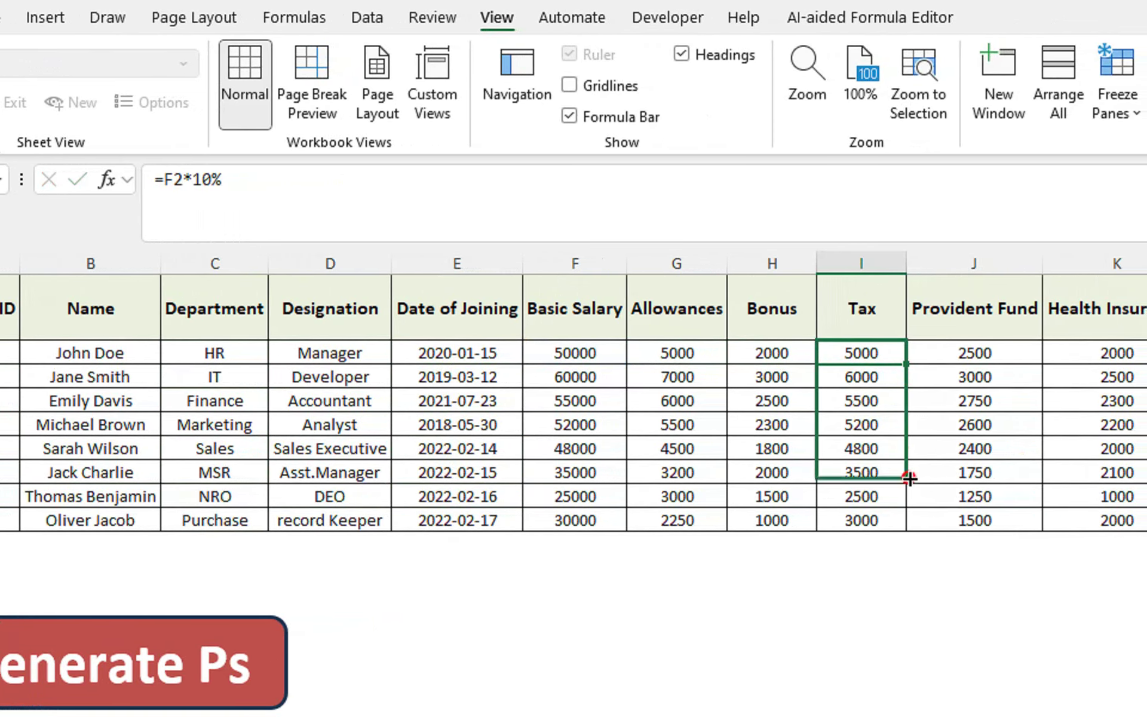
left_click(935, 357)
double_click(914, 357)
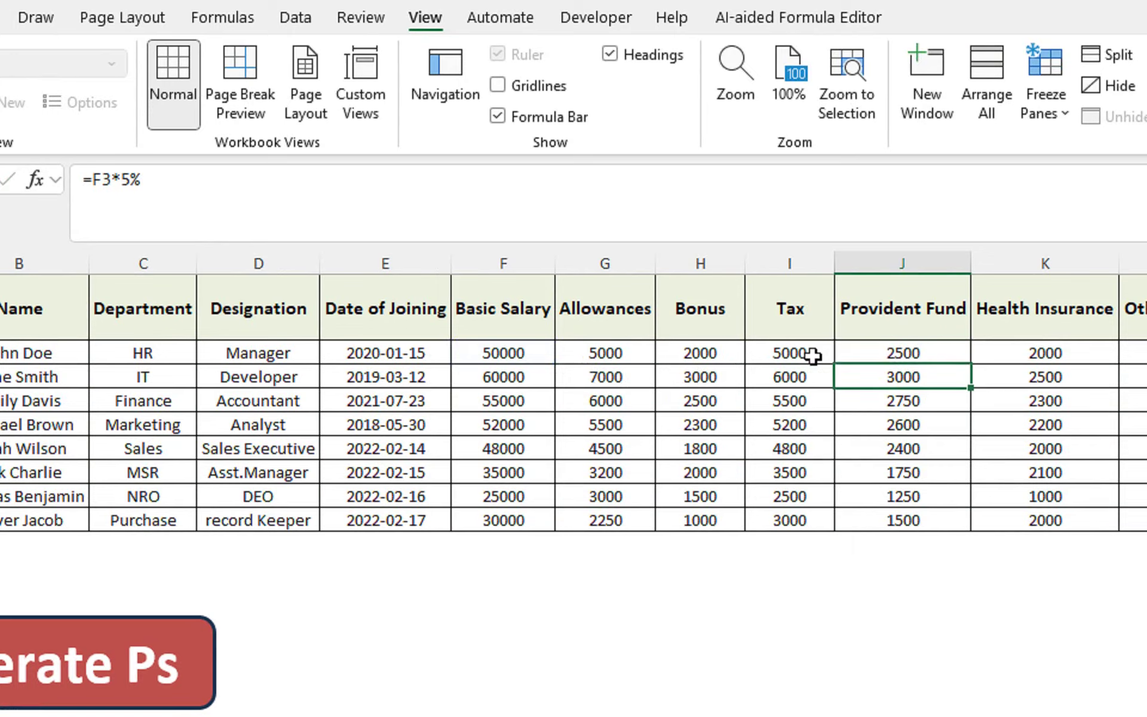
key("Return")
left_click(908, 352)
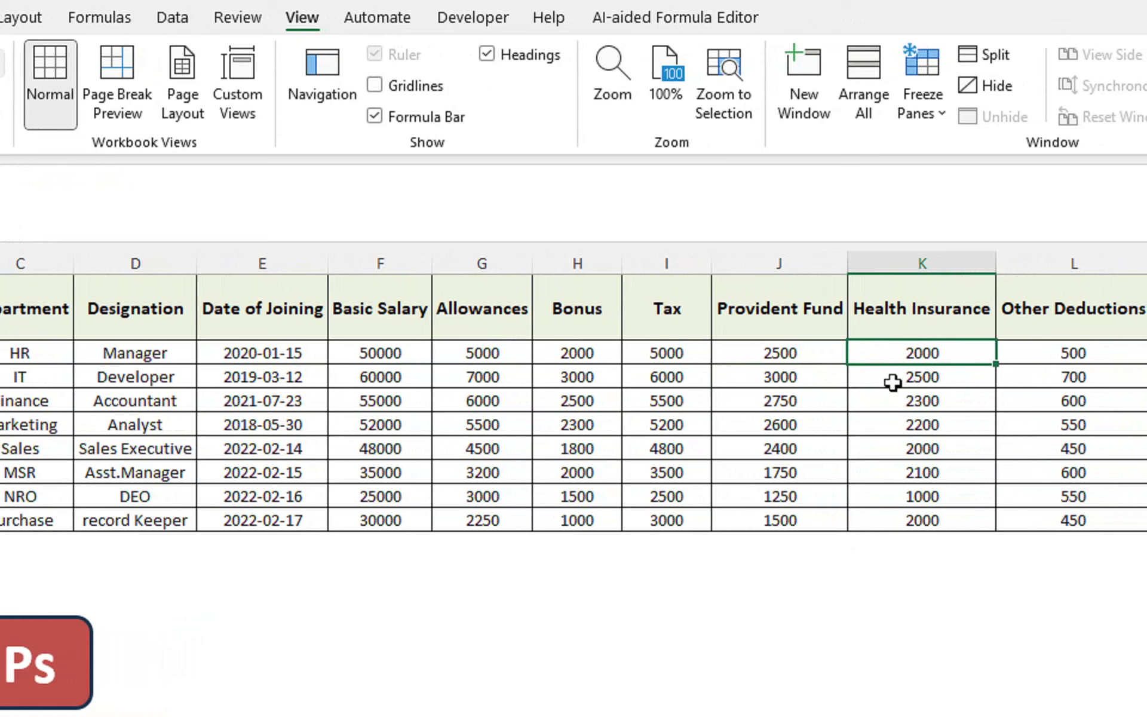
double_click(898, 372)
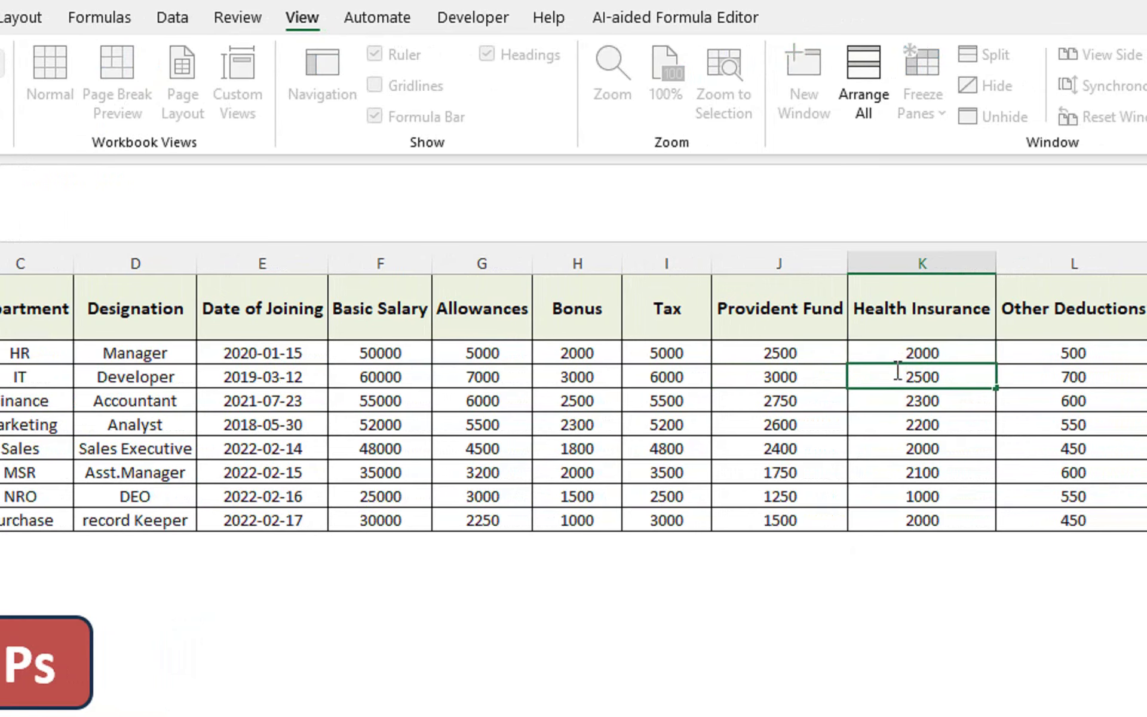
key("Return")
scroll(956, 358, "right", 2)
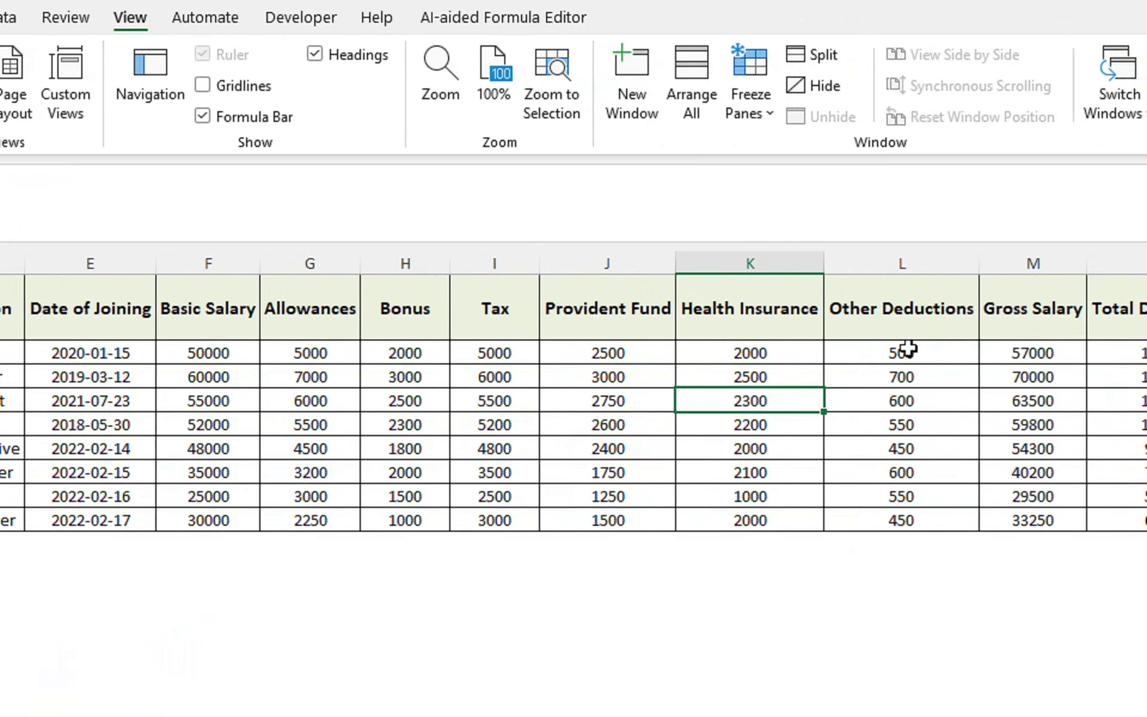
left_click(908, 349)
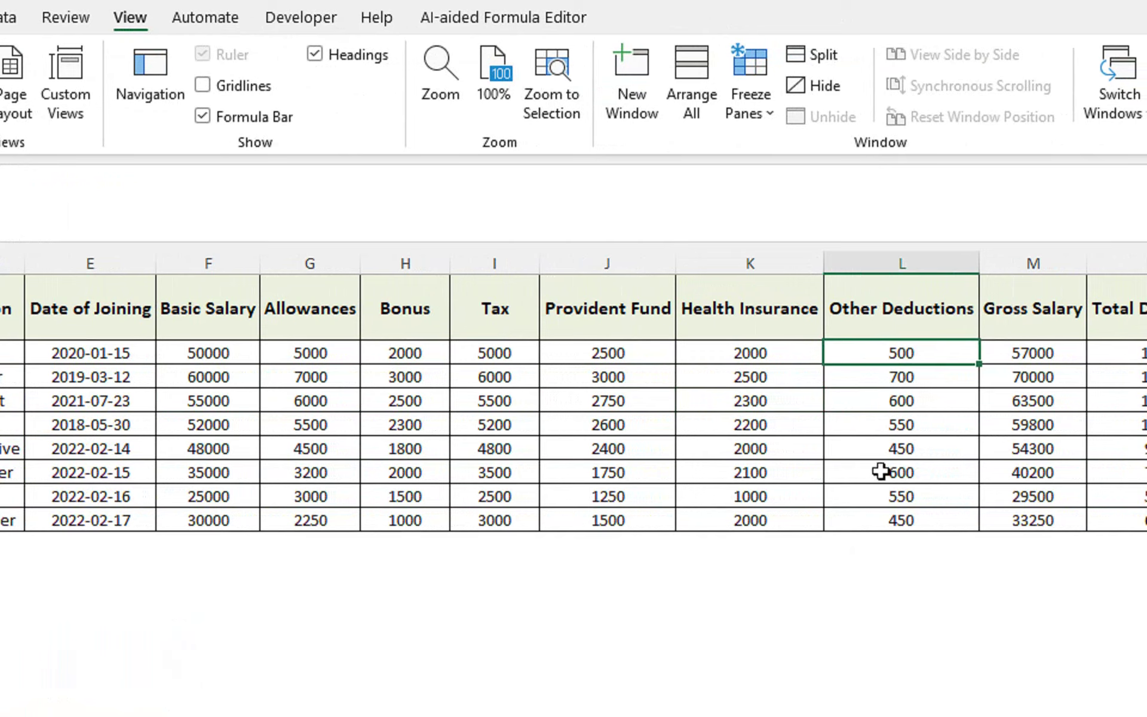
double_click(891, 355)
key("Return")
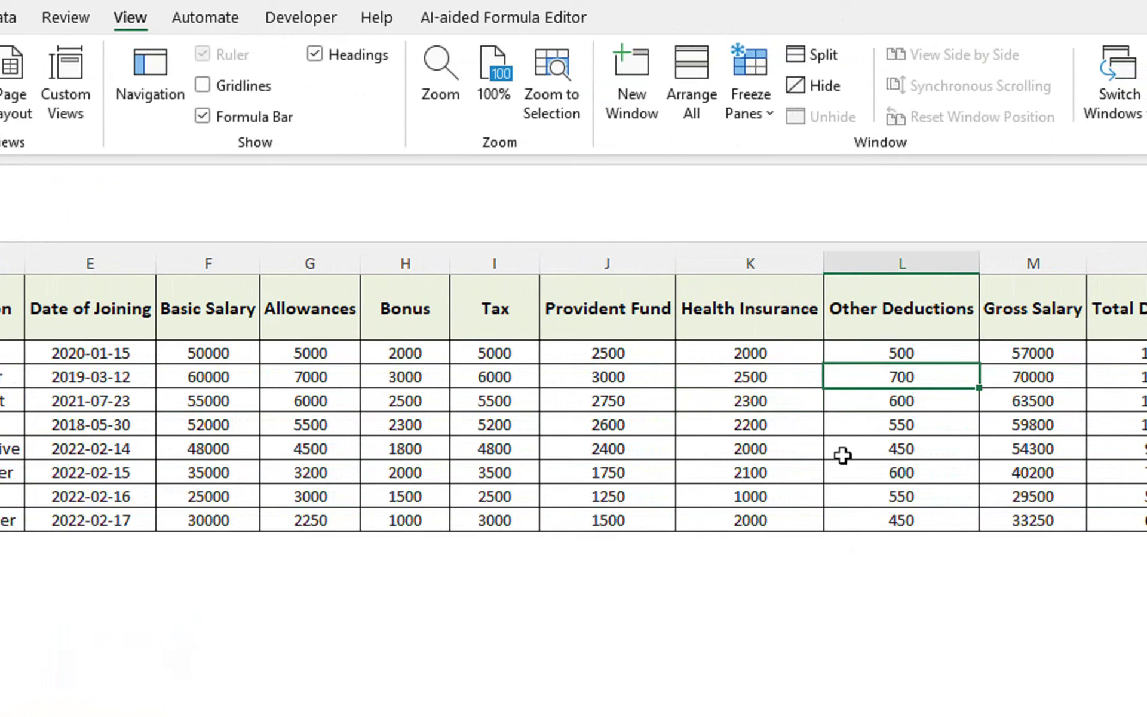
double_click(1009, 353)
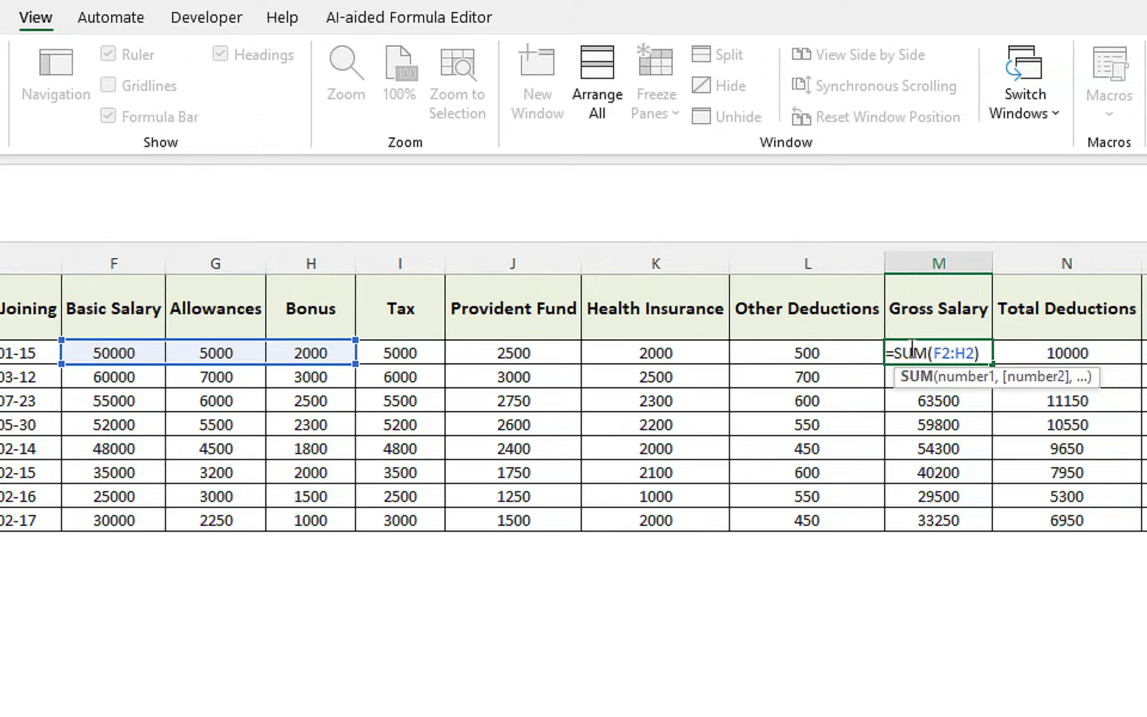
Commit the Gross Salary formula =SUM(F2:H2) in M2 and fill it down to row 9
key("Return")
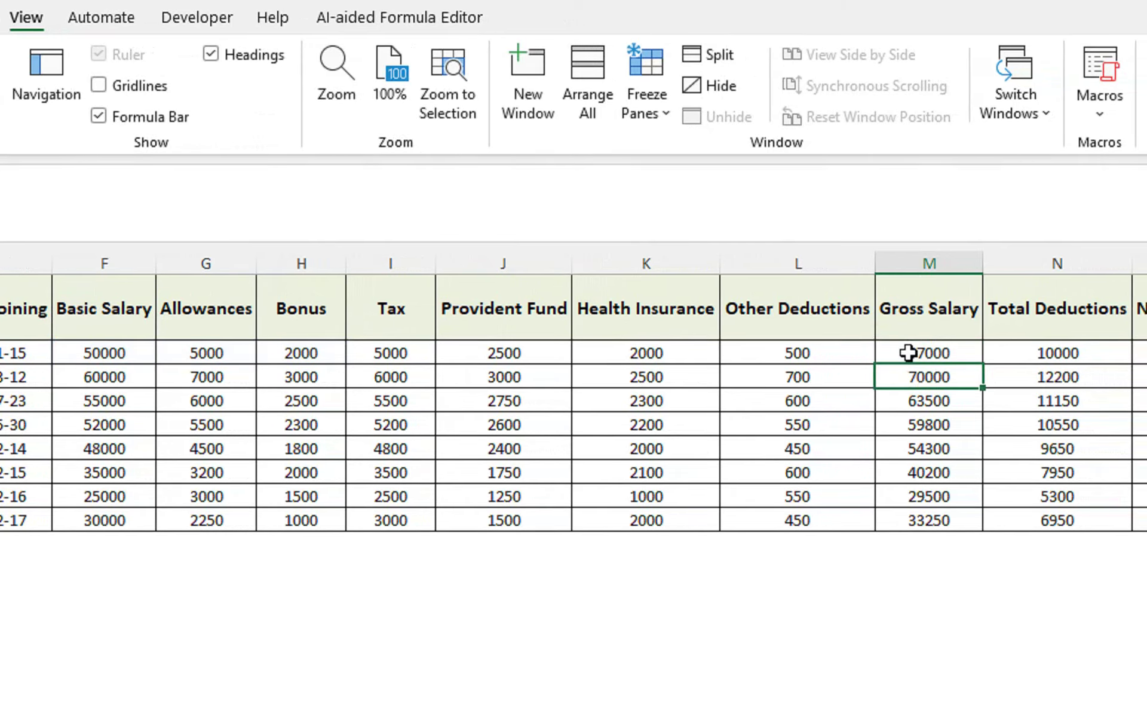
left_click(921, 353)
left_click_drag(982, 388, 983, 526)
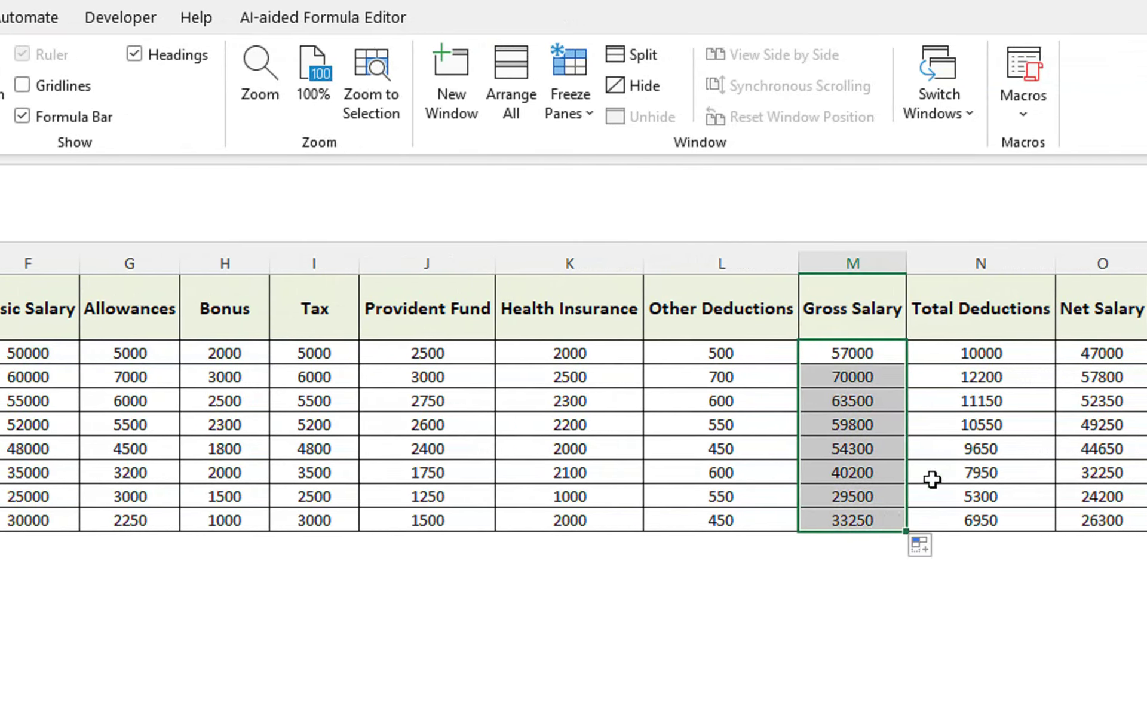
Enter =SUM(I2:L2) as Total Deductions in N2 and fill it down to row 9
left_click(923, 350)
type("=SUM(I2:L2)")
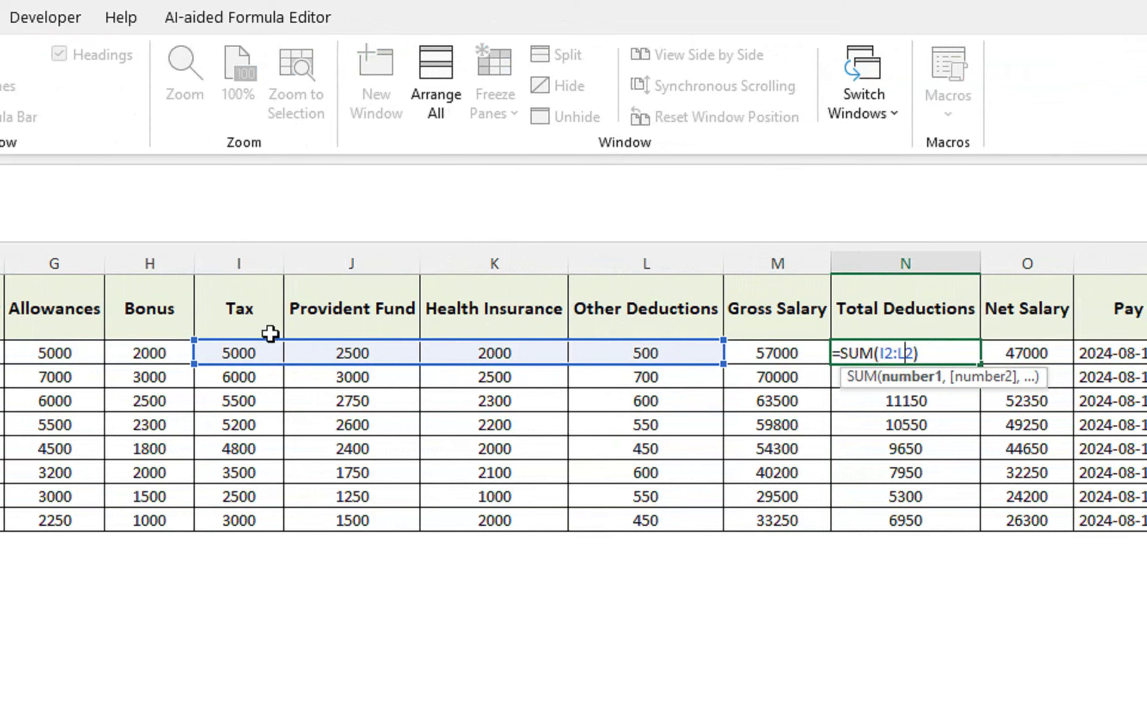
key("Return")
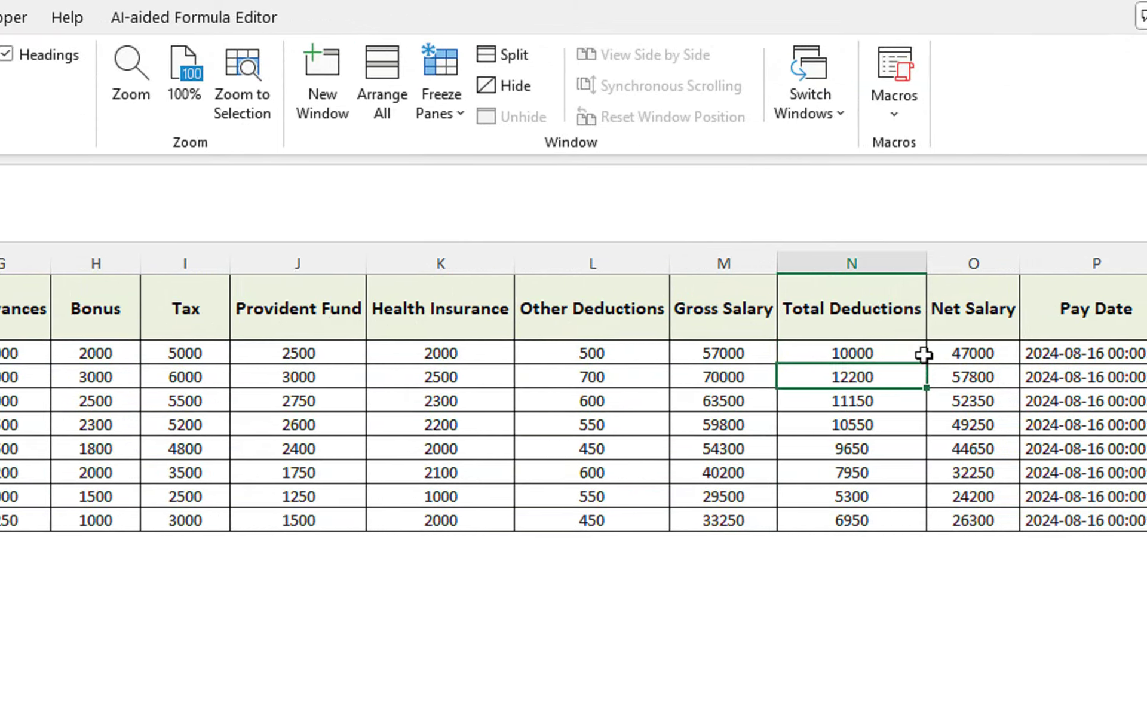
left_click(925, 355)
left_click_drag(926, 365, 927, 529)
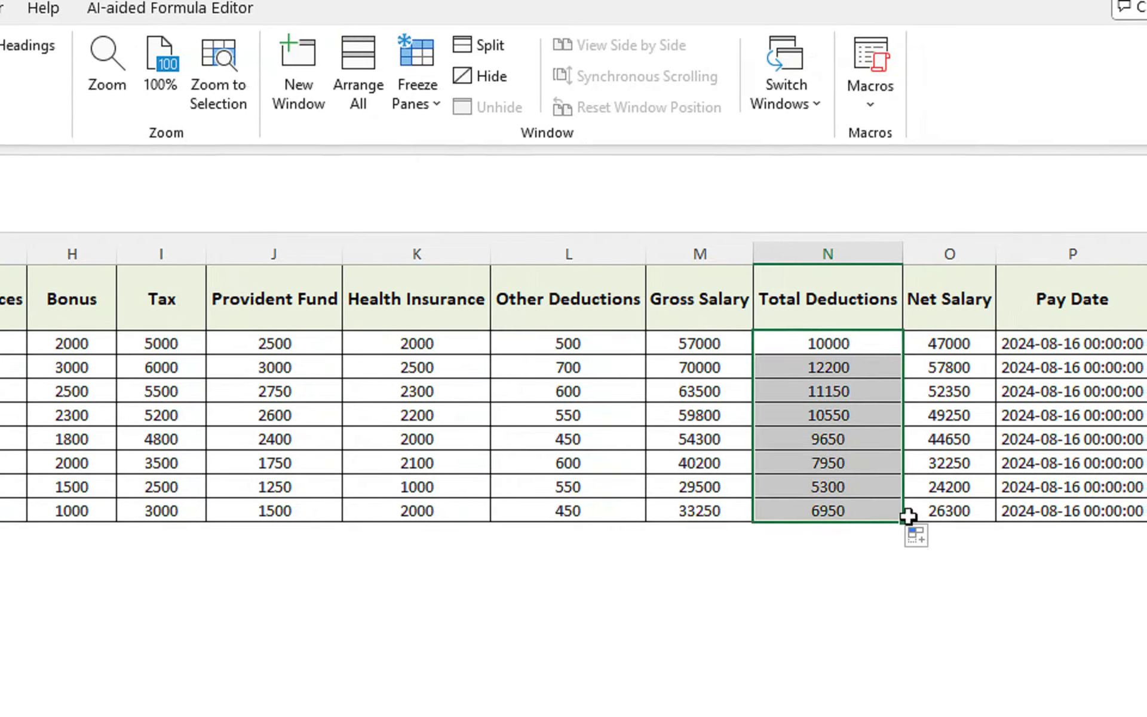
Enter Net Salary =M2-N2 in O2, giving 47000 for the first employee
left_click(949, 344)
type("=M2-N2")
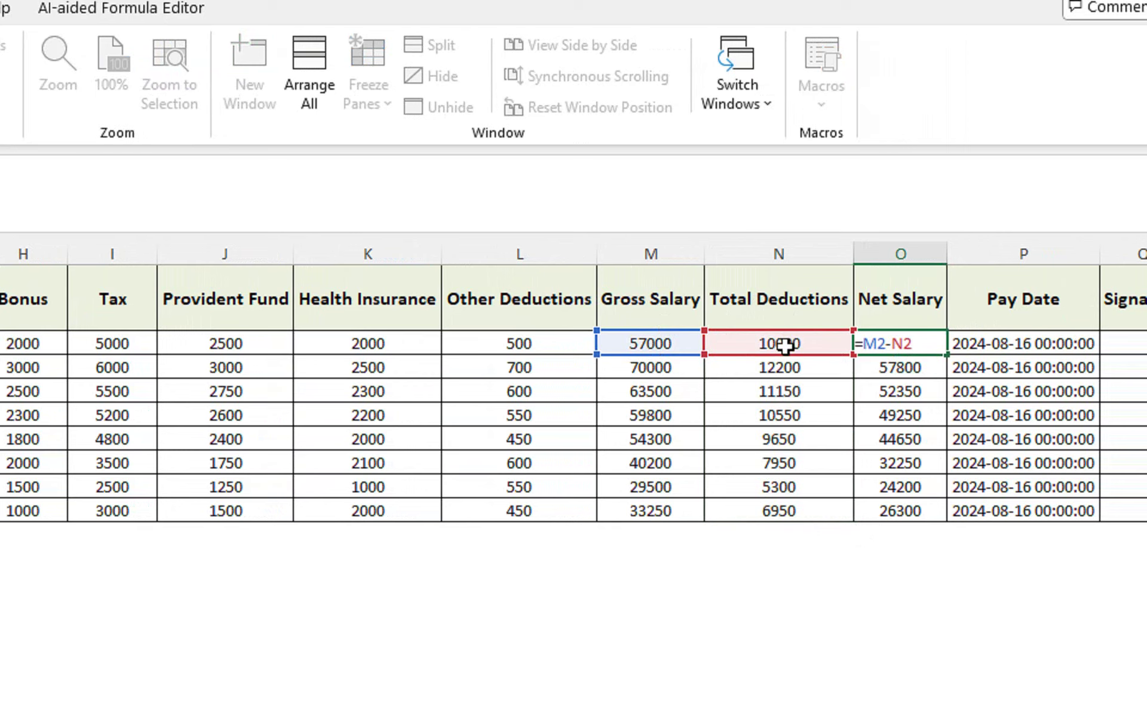
key("Return")
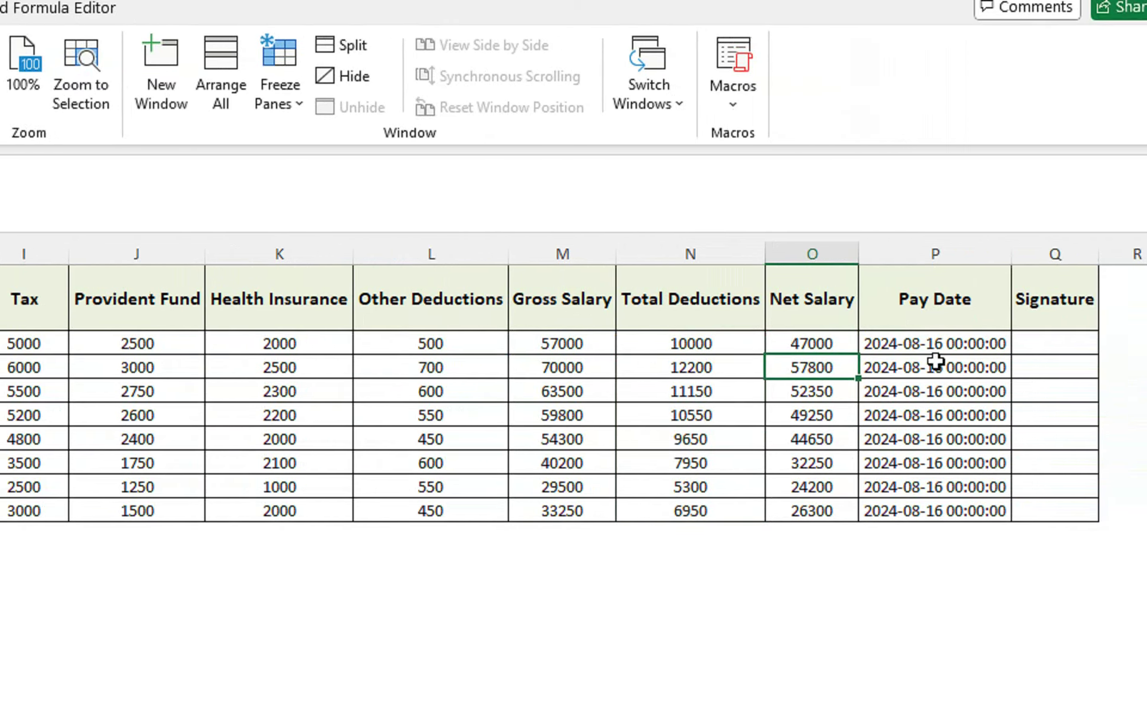
left_click(885, 343)
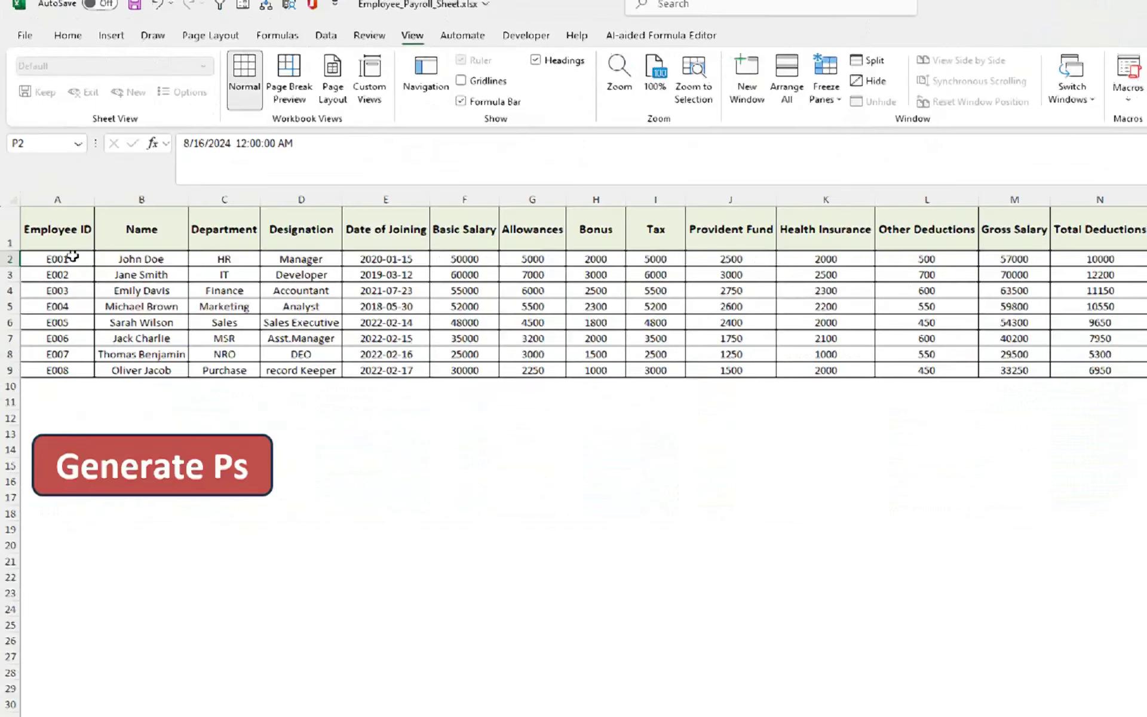
Check the Employee IDs E001–E008 in A2:A9, then clear the selection
left_click_drag(72, 257, 70, 367)
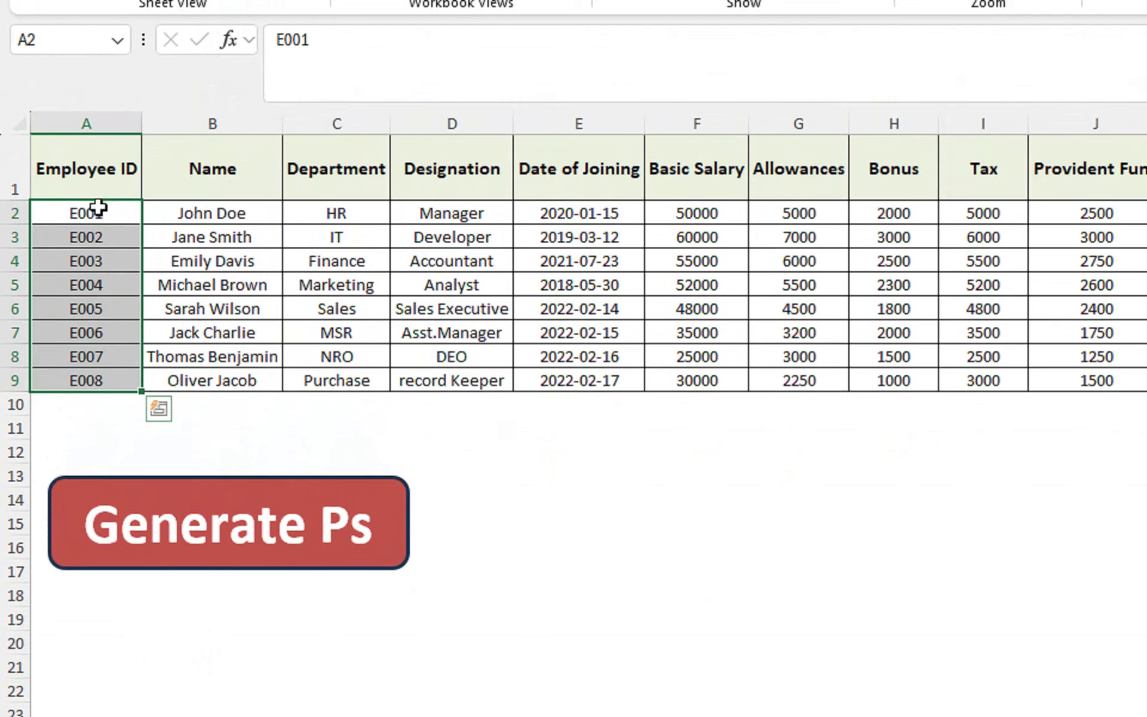
left_click(84, 217)
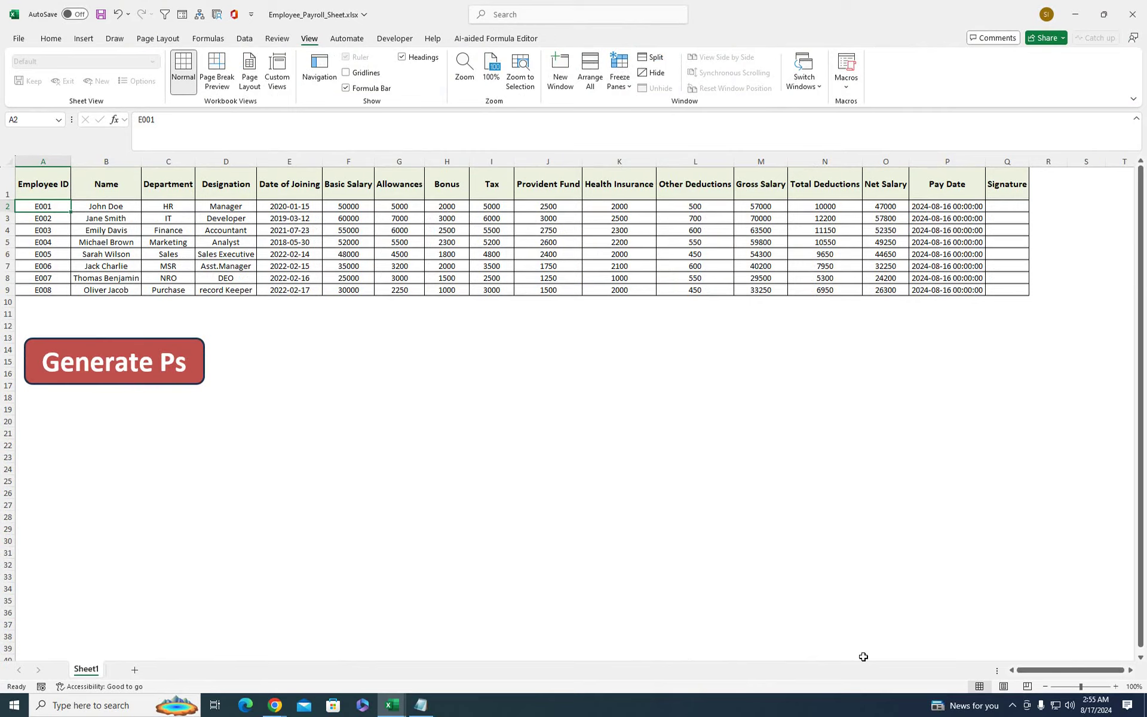
Run the Generate Ps macro and inspect John Doe's payslip rows: Employee ID, Name, Department, Designation
left_click(167, 382)
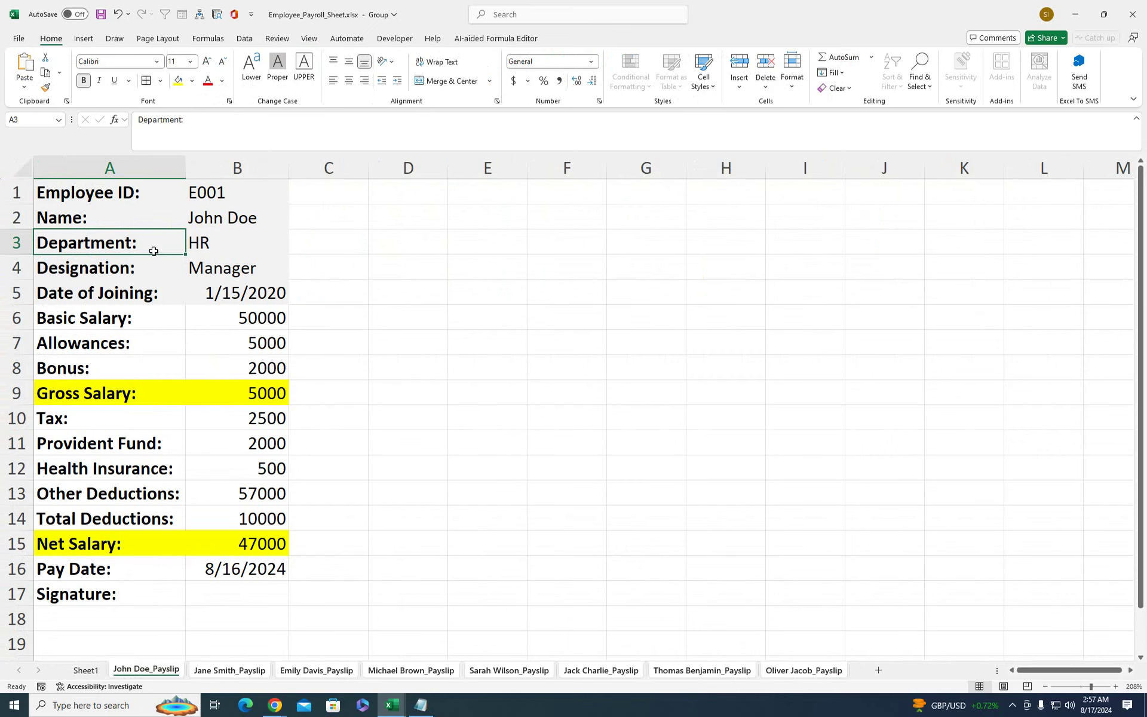
left_click(87, 671)
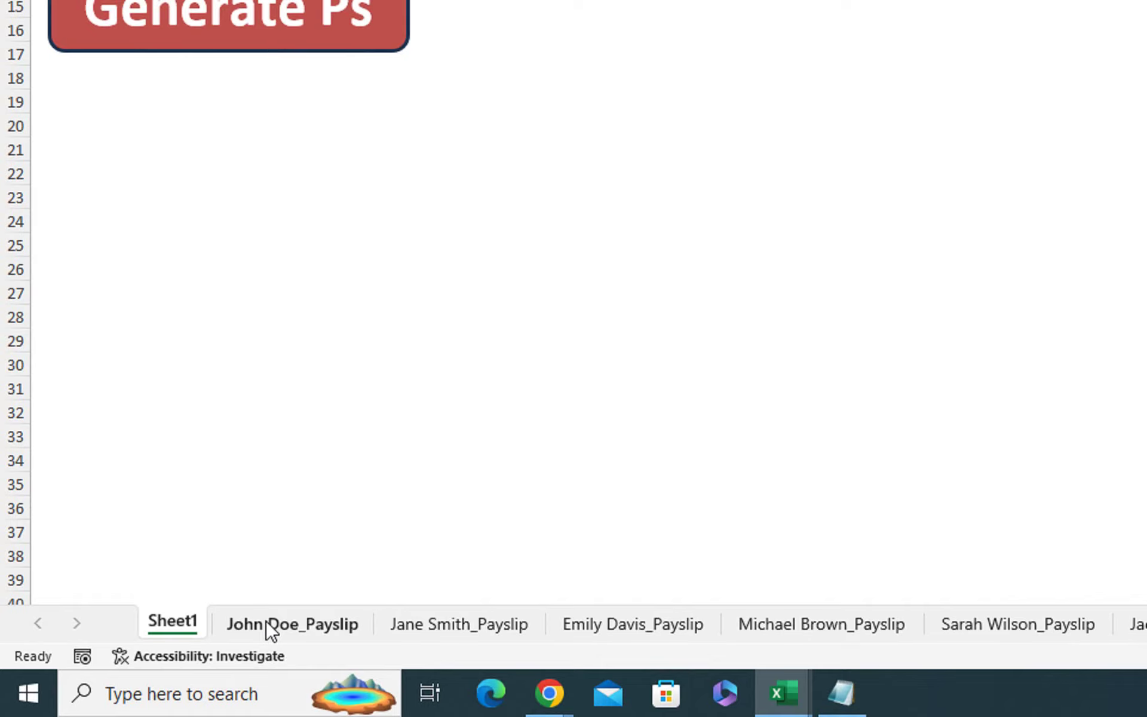
left_click(272, 627)
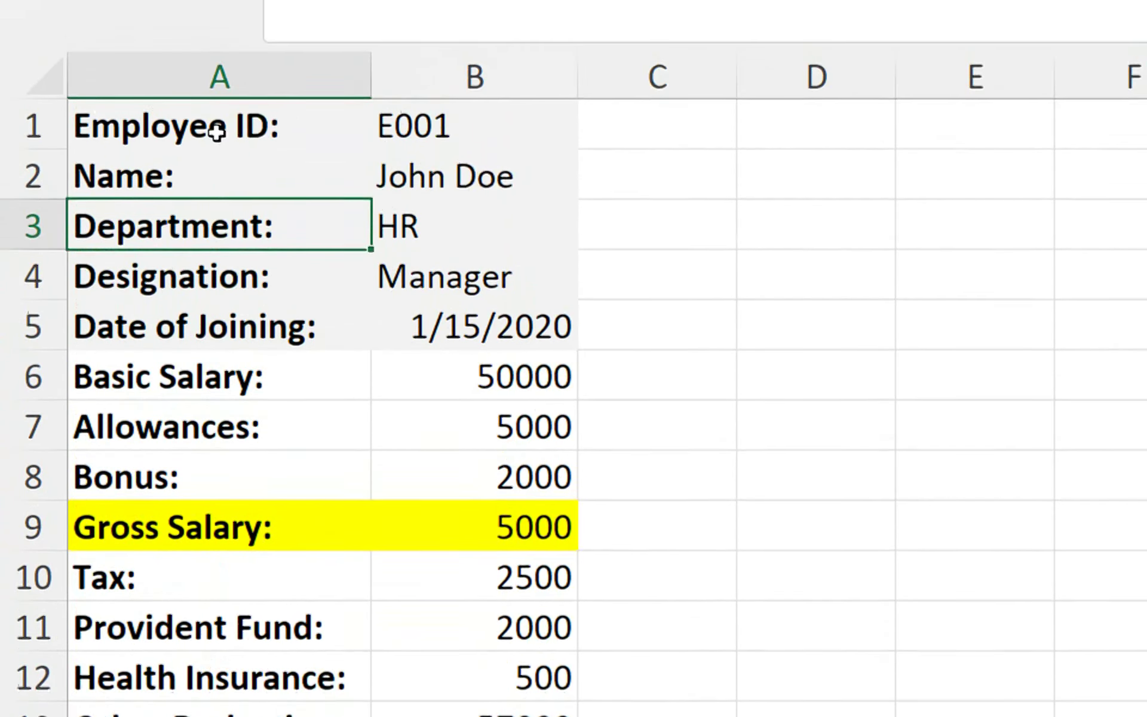
mouse_move(218, 155)
left_mouse_down()
mouse_move(448, 180)
mouse_move(448, 166)
left_mouse_up()
left_click_drag(328, 213, 431, 246)
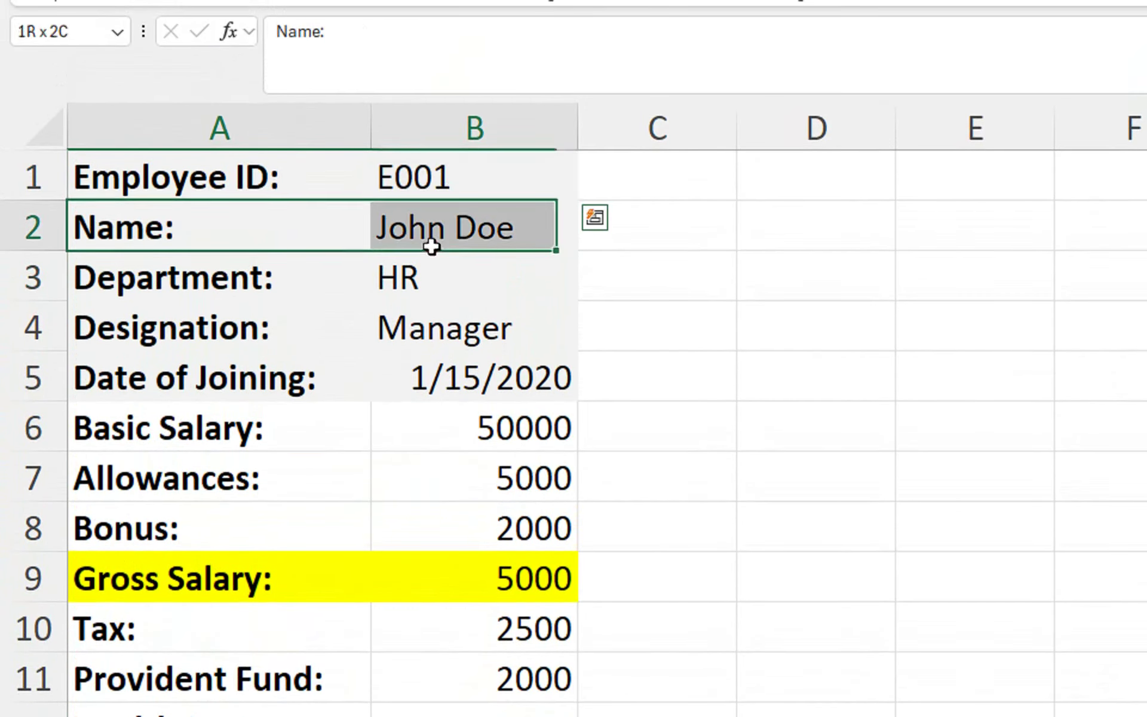
left_click_drag(303, 295, 393, 296)
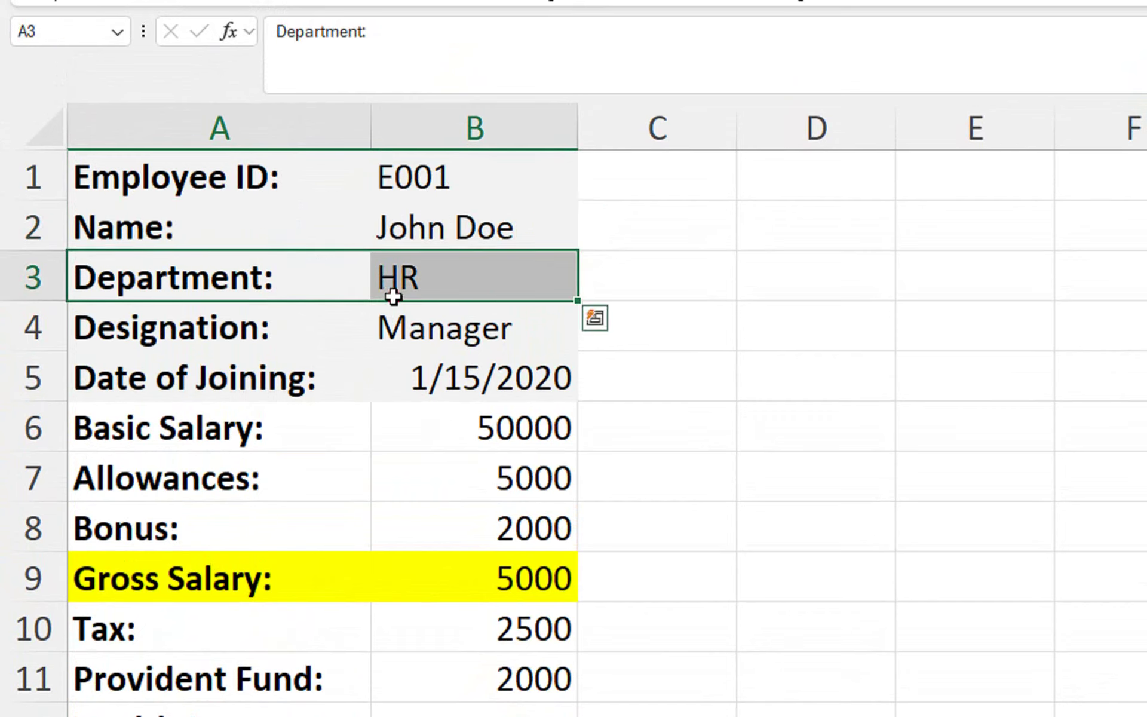
left_click(312, 337)
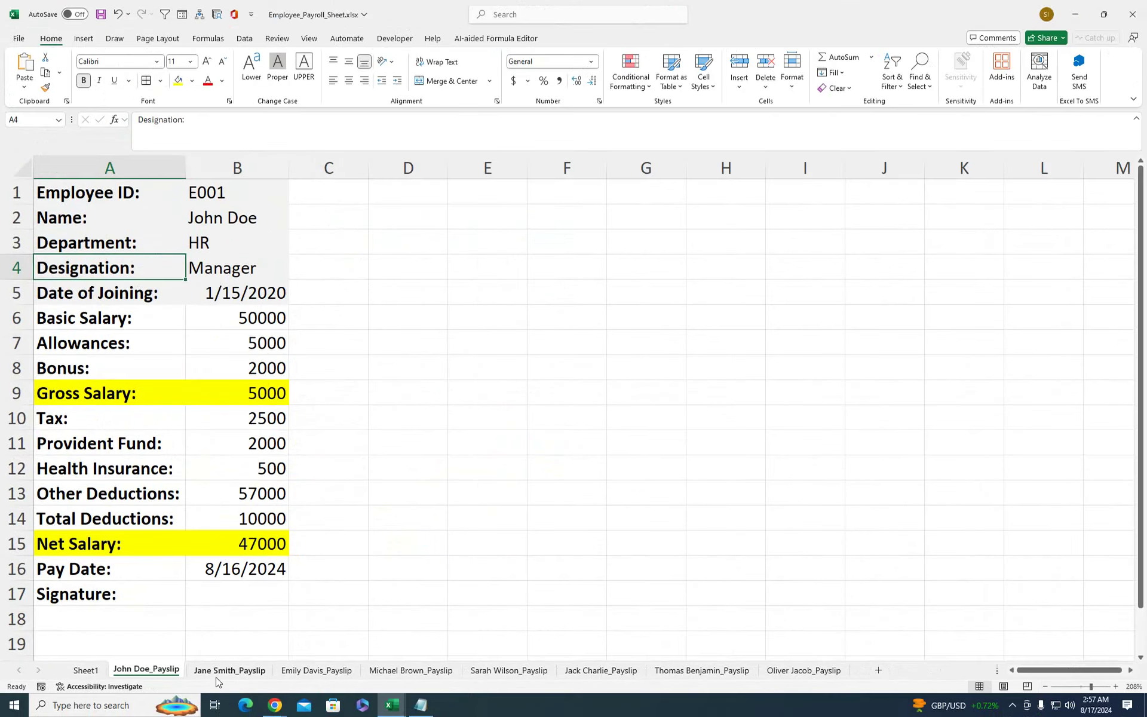
Review the payslips of Jane Smith through Oliver Jacob, then group all payslip sheets
left_click(219, 673)
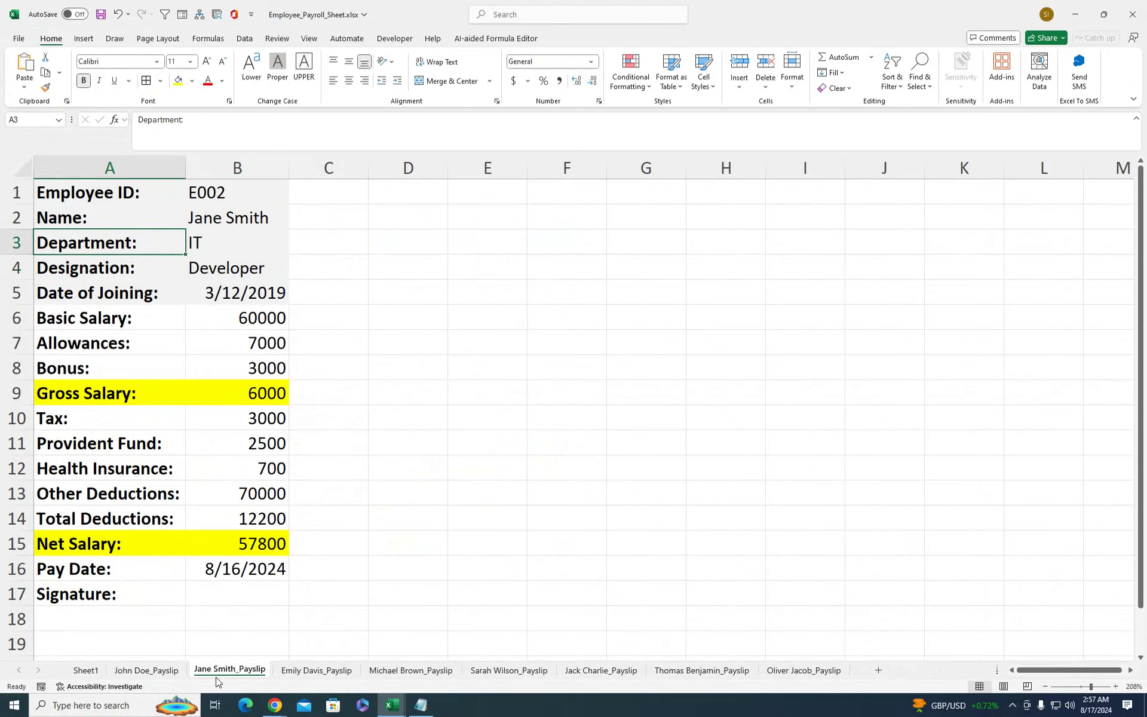
left_click(323, 672)
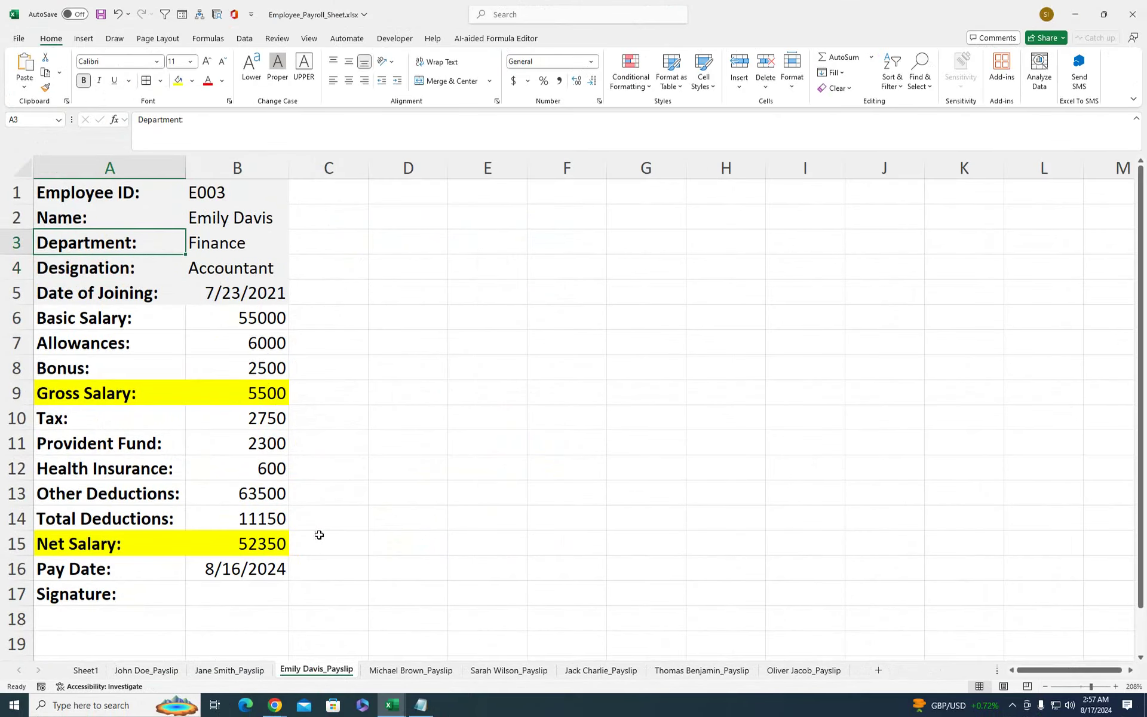
left_click(397, 671)
left_click(496, 671)
left_click(619, 672)
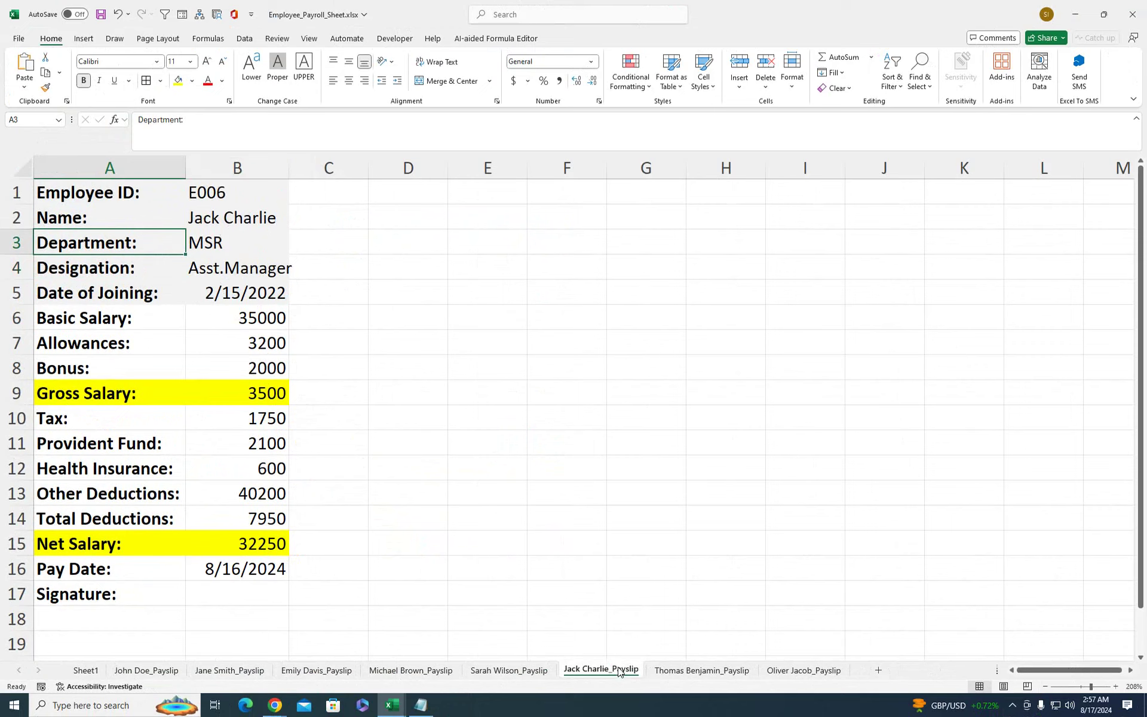
left_click(711, 670)
left_click(788, 670)
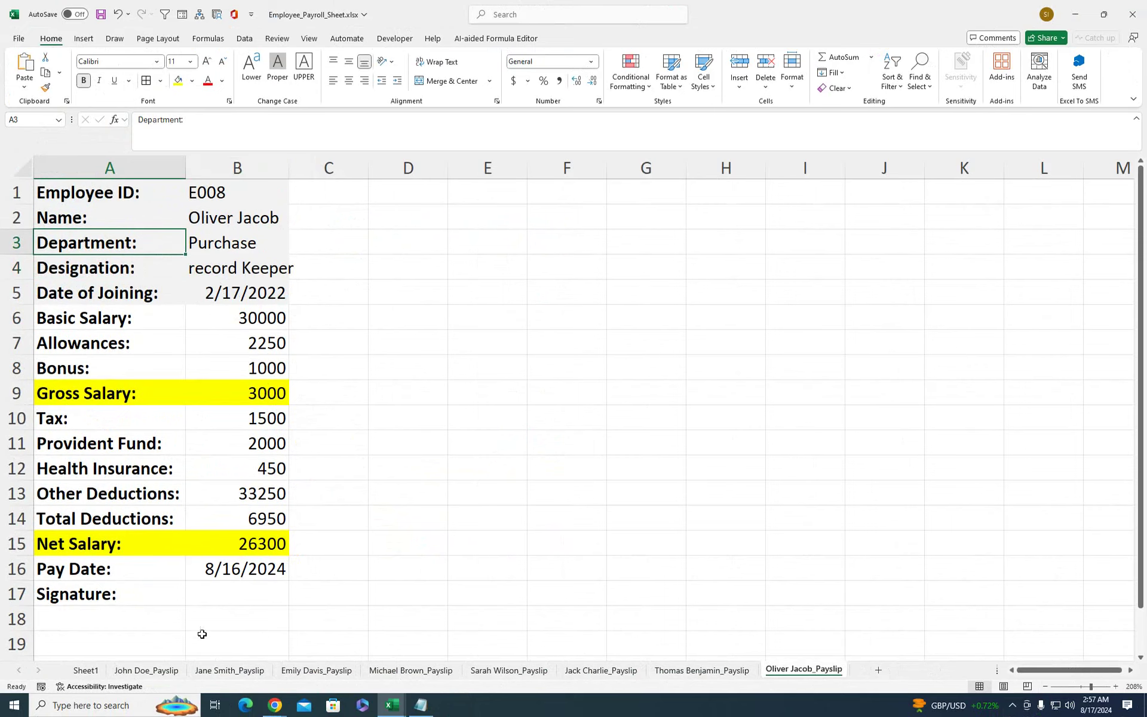
left_click(163, 670, "shift")
Delete the eight grouped payslip sheets permanently, leaving only Sheet1
right_click(162, 669)
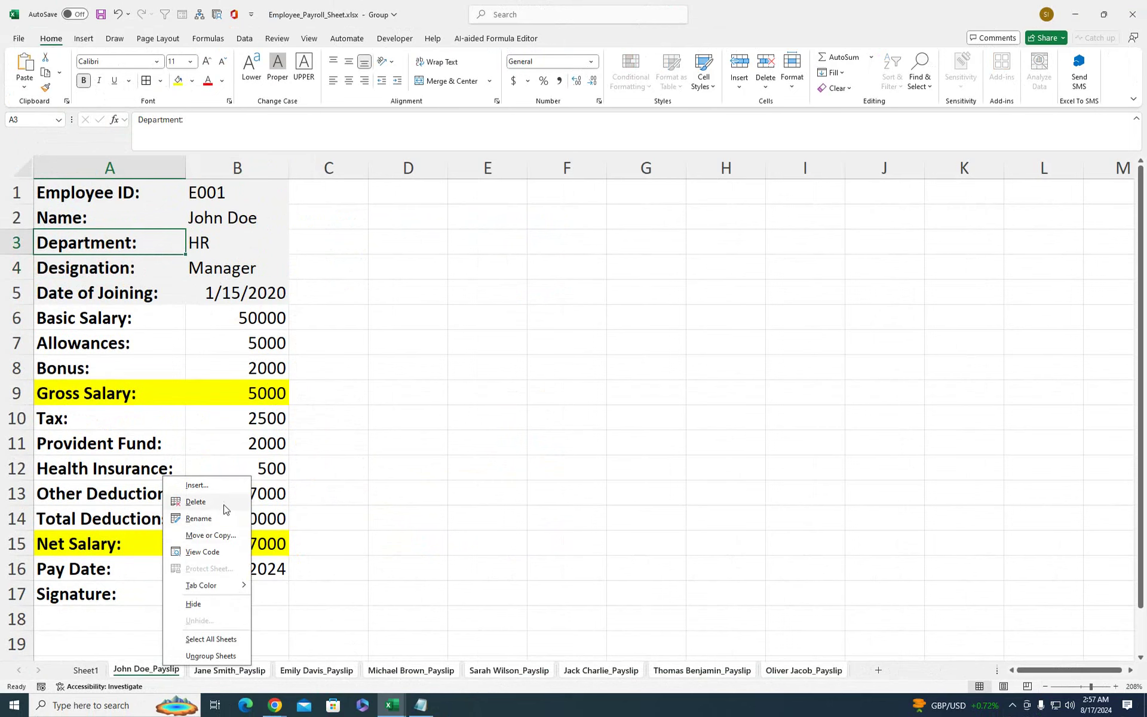
left_click(196, 502)
left_click(590, 384)
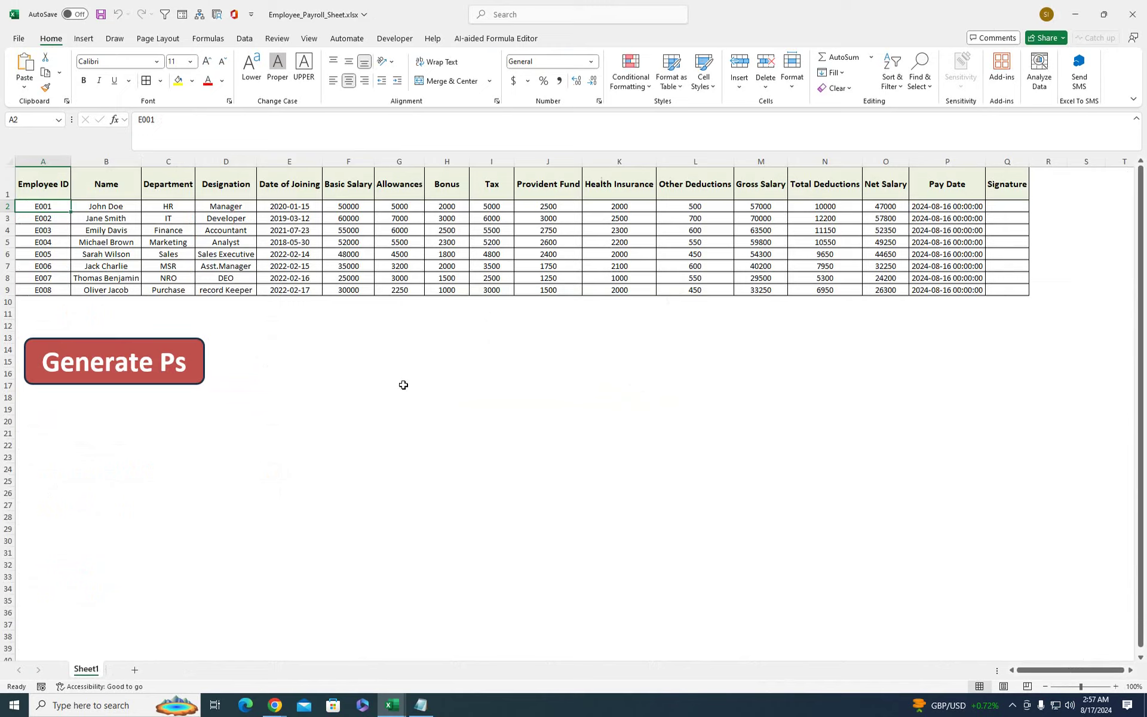
right_click(92, 676)
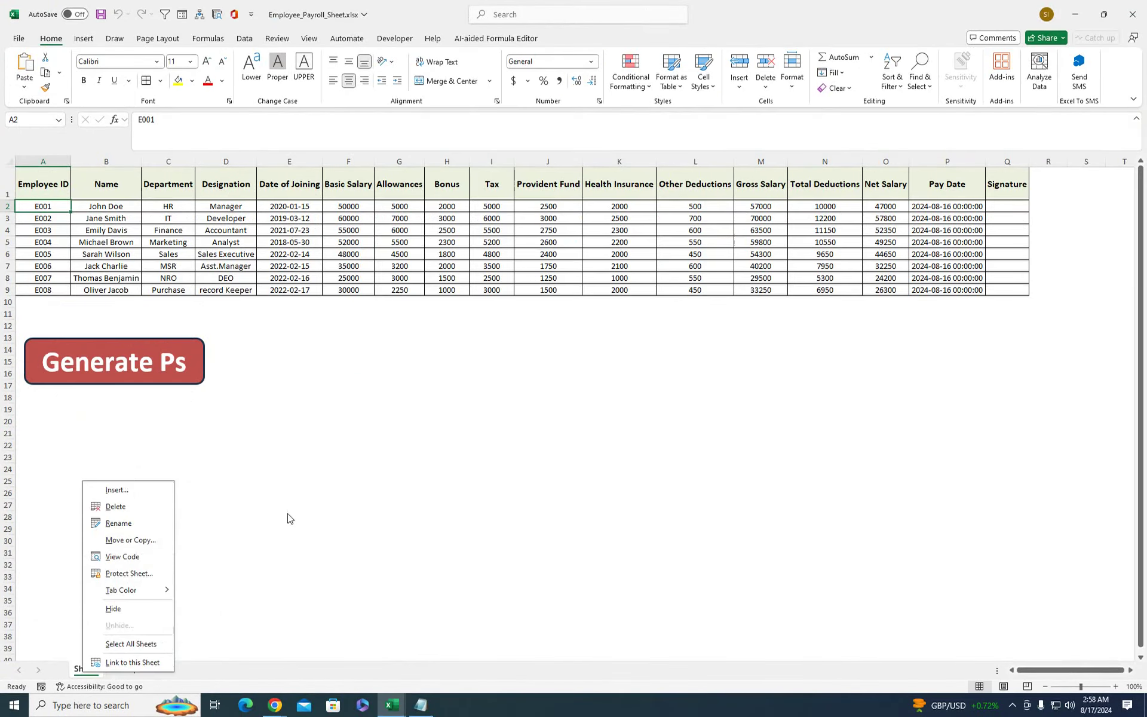
key("Escape")
In the VBA editor, review the opening lines of the GeneratePayslips macro in Module1
mouse_move(391, 705)
left_click(425, 663)
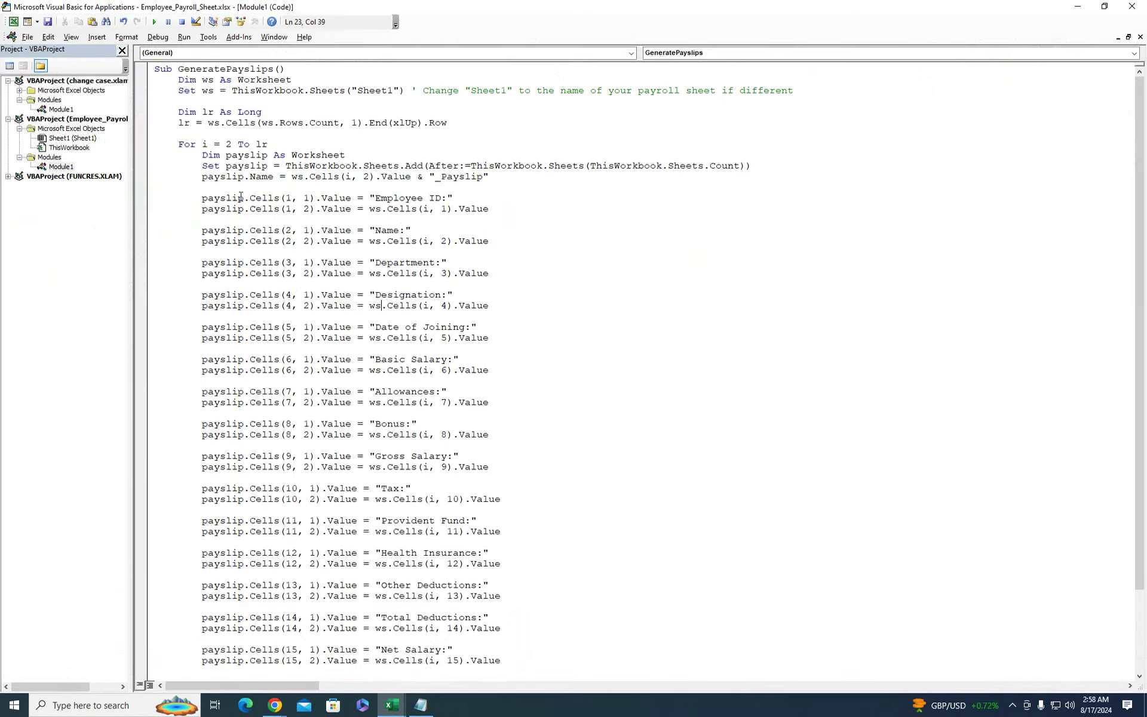
left_click(96, 37)
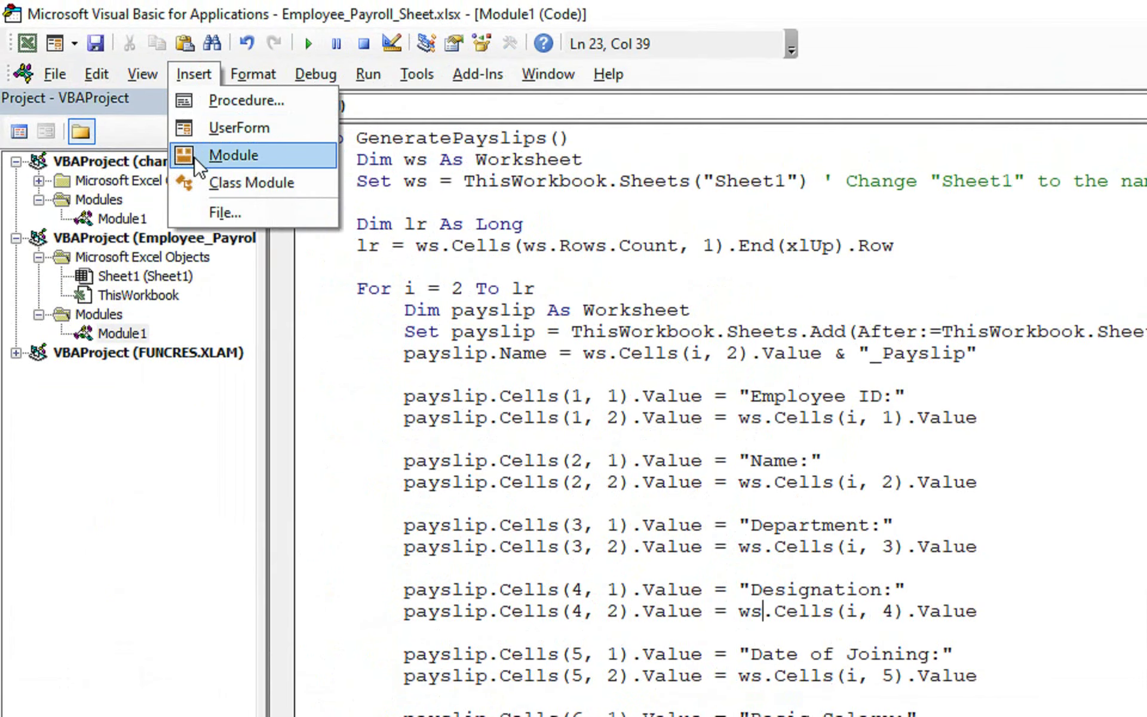
left_click(566, 202)
left_click_drag(567, 203, 357, 138)
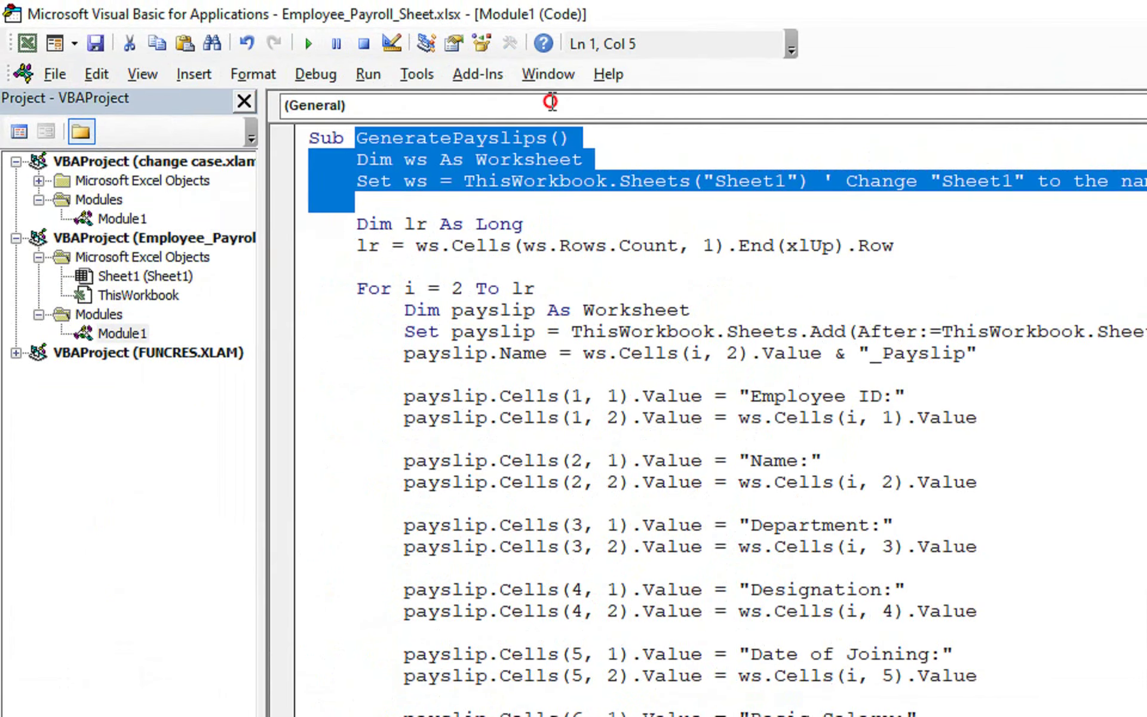
left_click(425, 181)
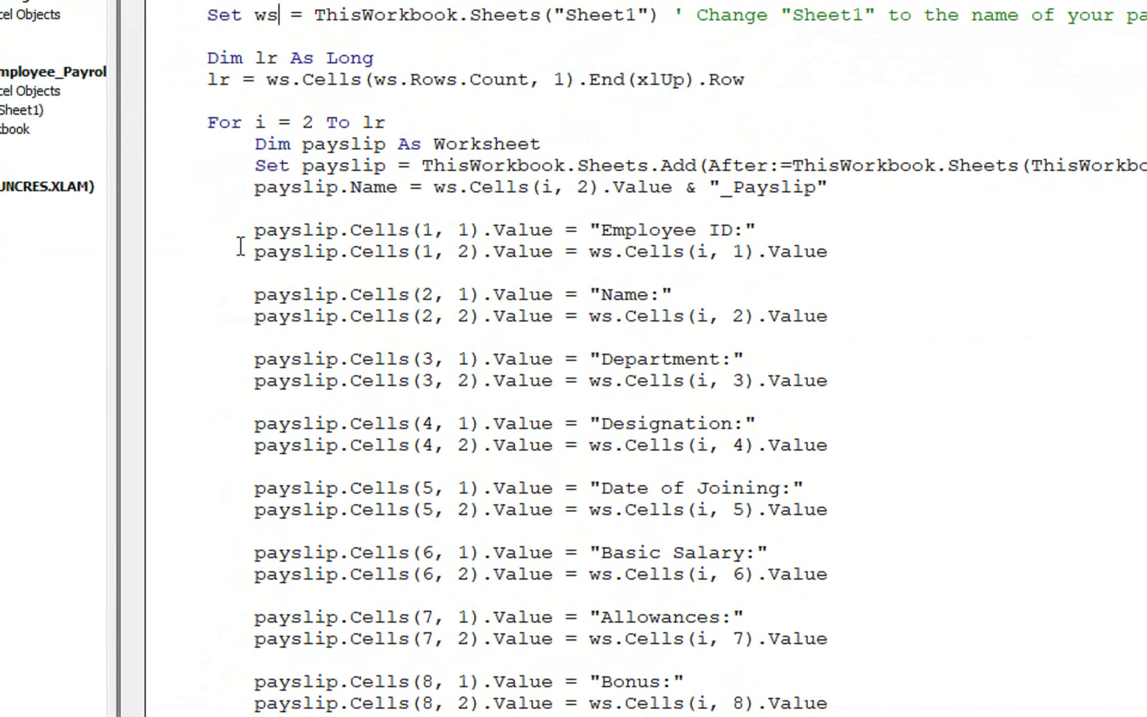
Review the two Employee ID assignment lines in the payslip code
left_click(254, 230)
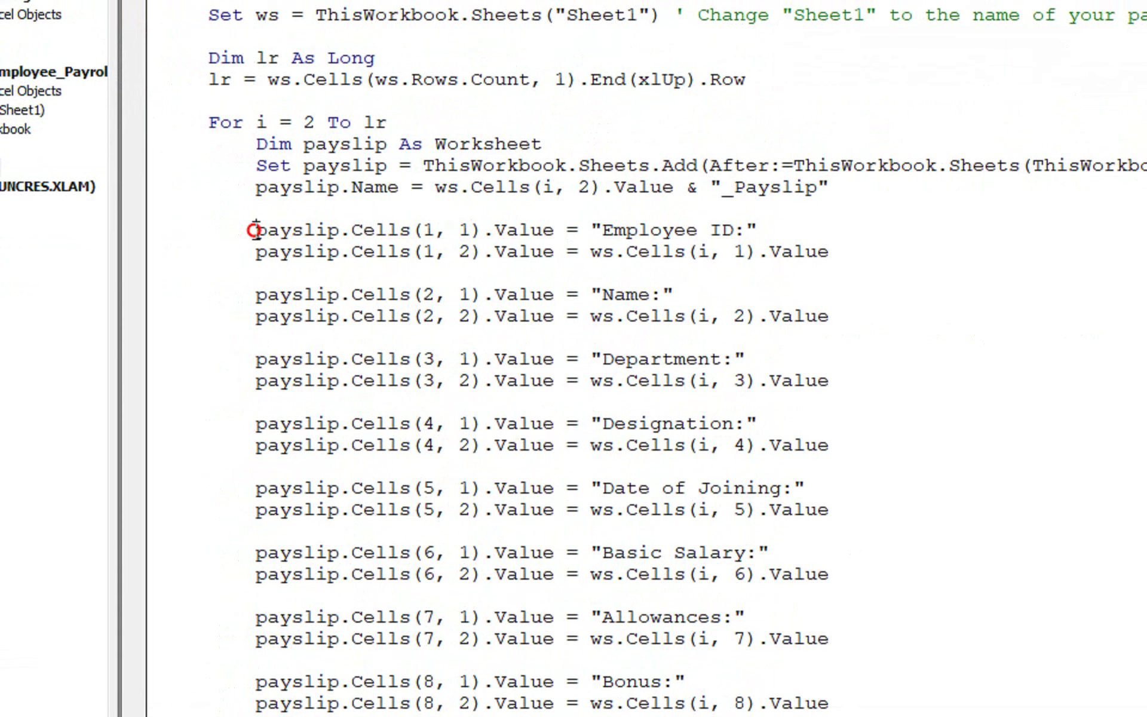
left_click_drag(254, 230, 828, 252)
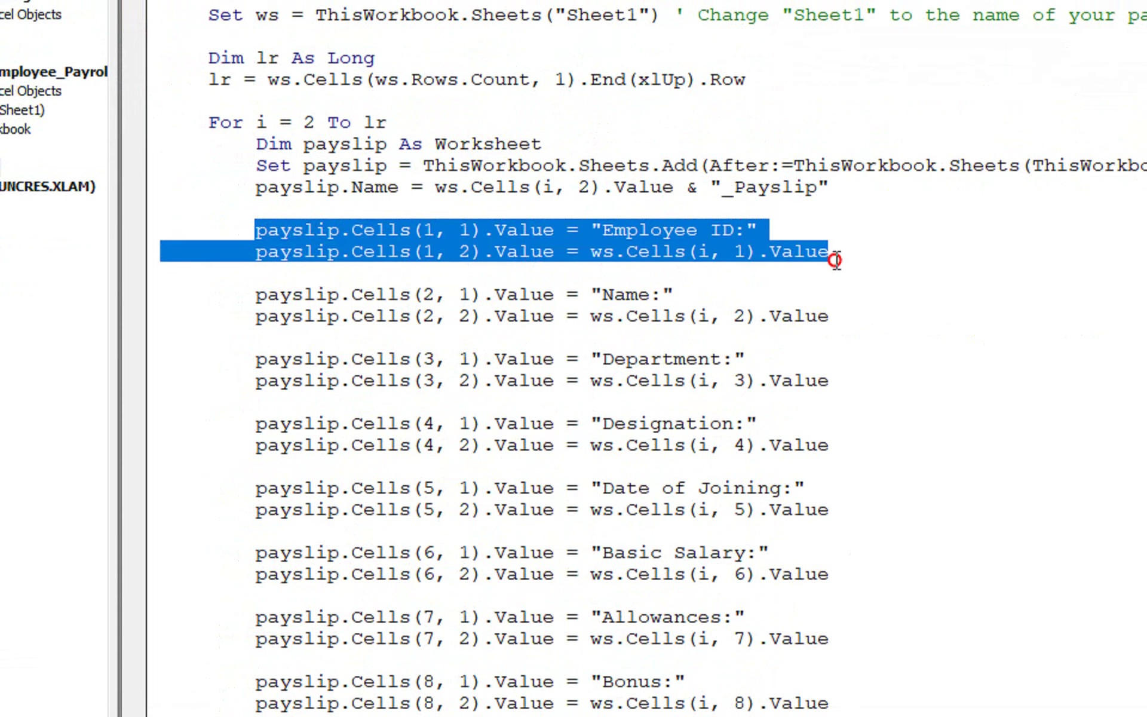
left_click(663, 251)
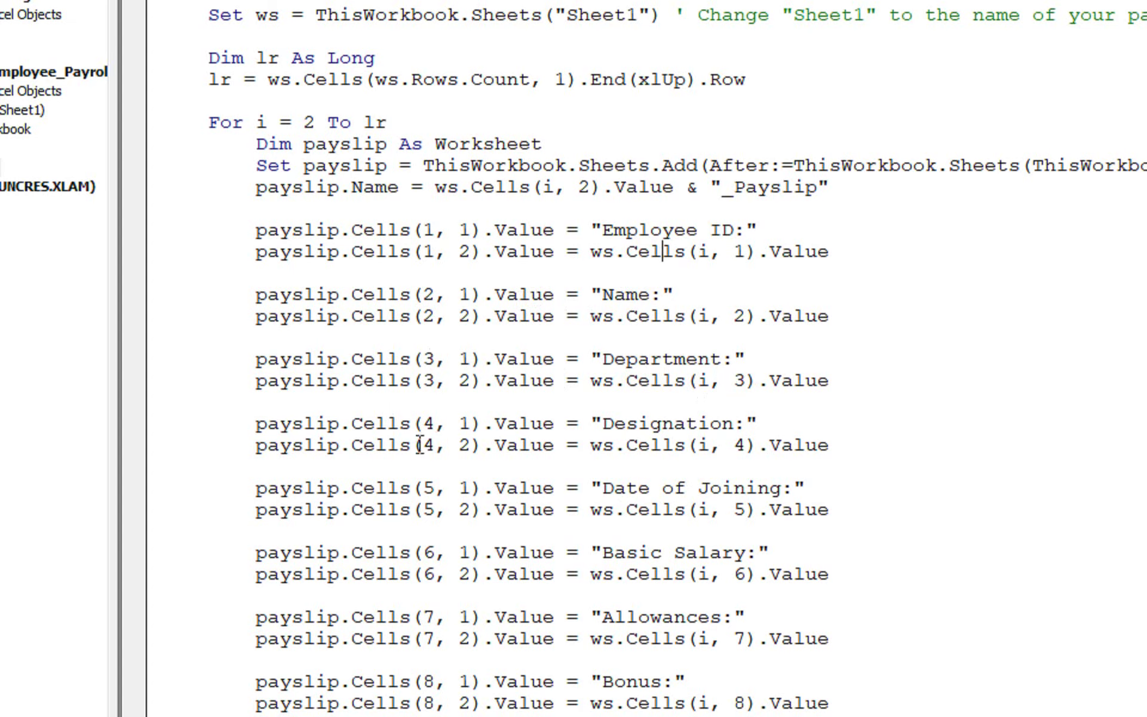
Go through the rest of the macro down to Next i and End Sub
scroll(429, 532, "down", 1)
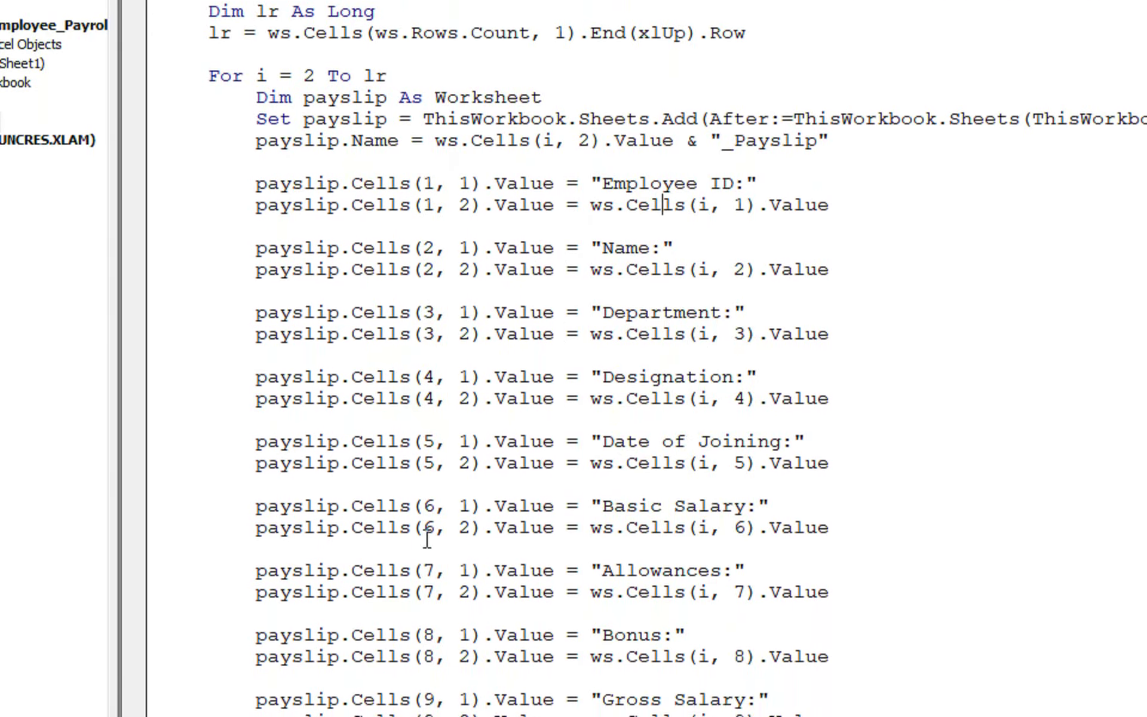
scroll(439, 508, "down", 1)
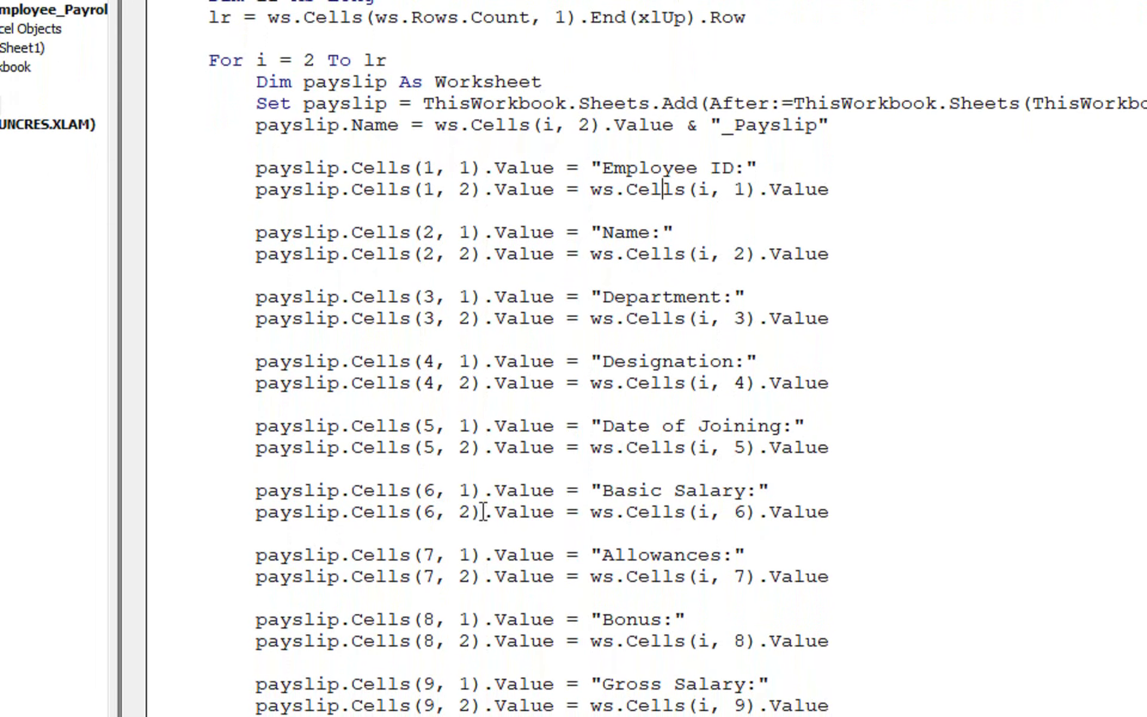
scroll(481, 507, "down", 1)
scroll(448, 527, "down", 1)
scroll(442, 535, "down", 1)
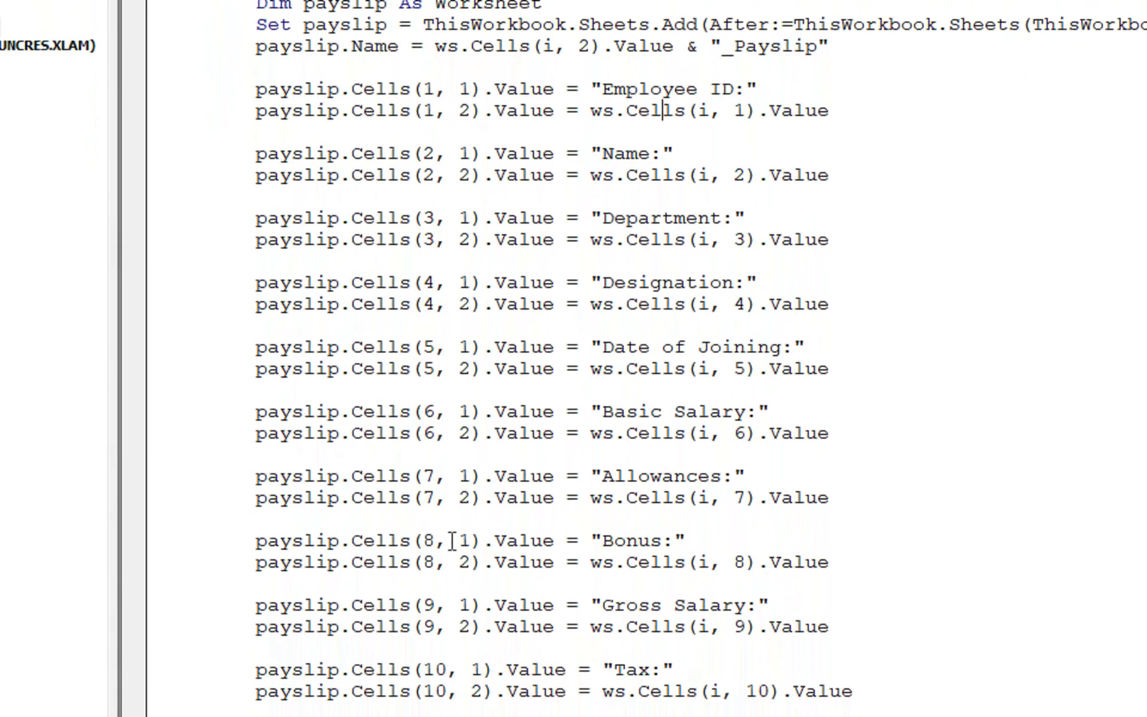
scroll(451, 540, "down", 1)
scroll(460, 537, "down", 1)
scroll(472, 526, "down", 1)
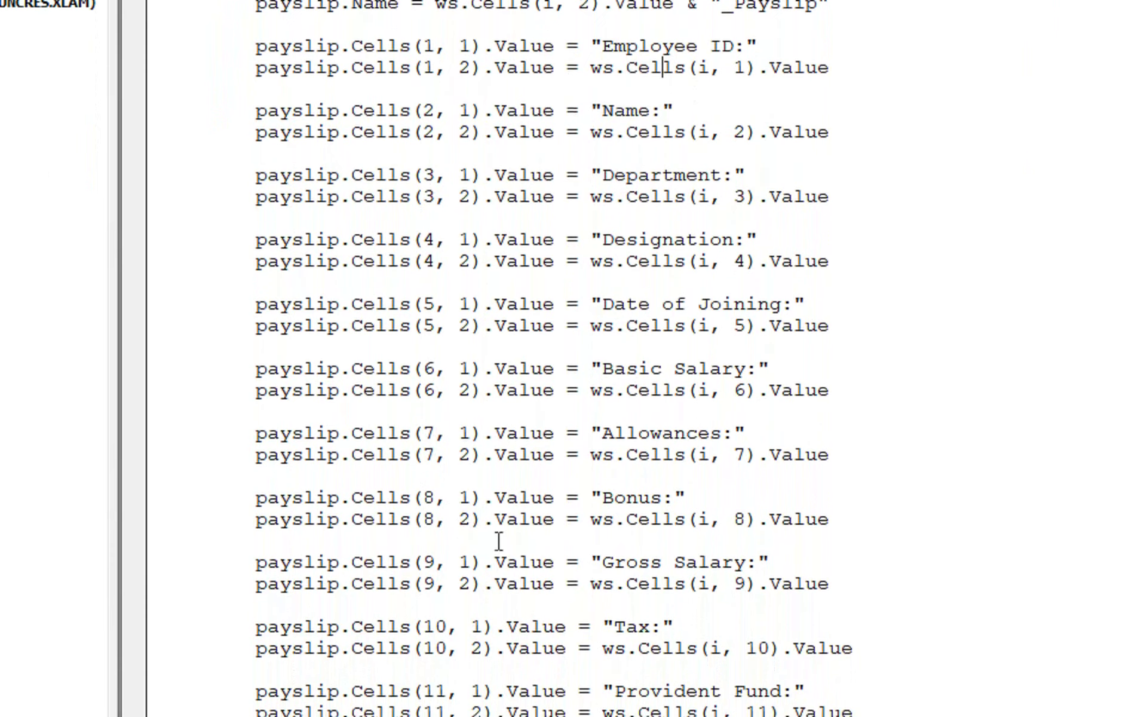
scroll(500, 538, "down", 2)
scroll(442, 544, "down", 2)
left_click_drag(443, 565, 460, 643)
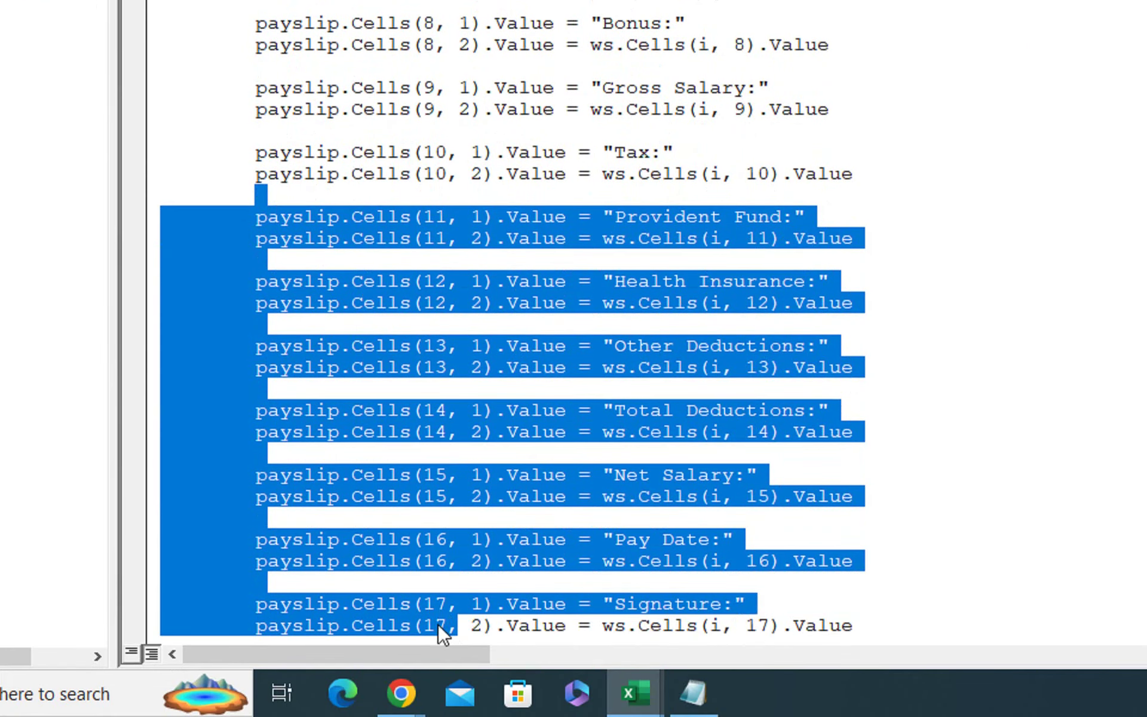
scroll(525, 36, "up", 2)
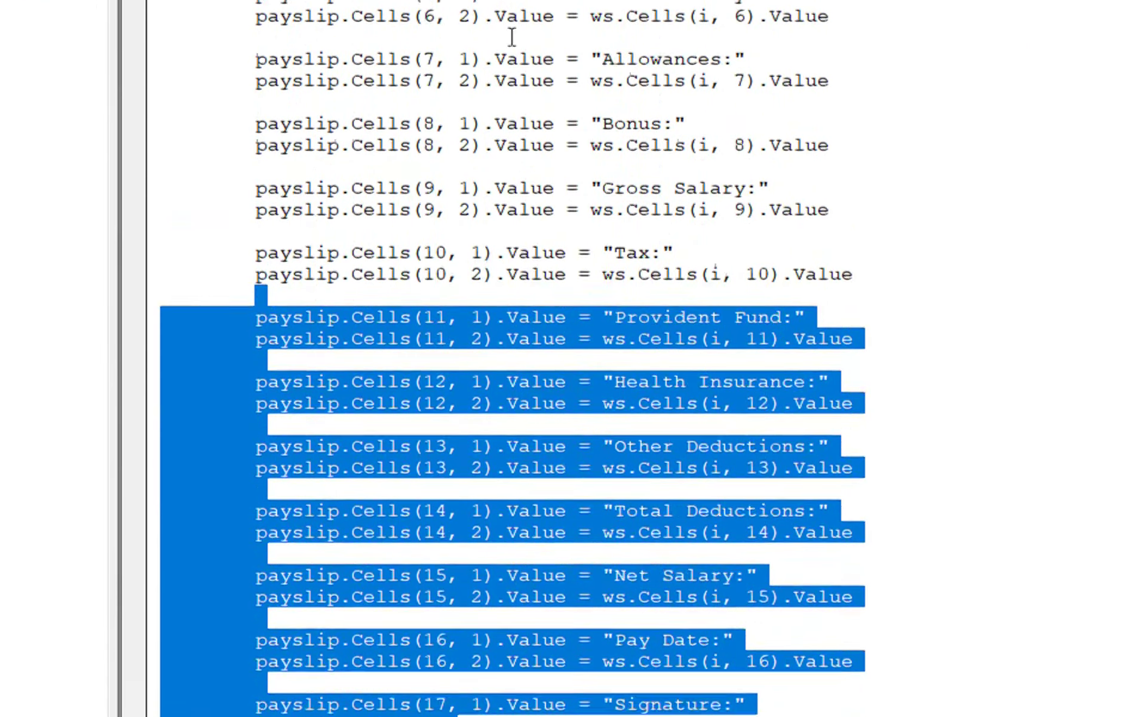
scroll(501, 180, "up", 1)
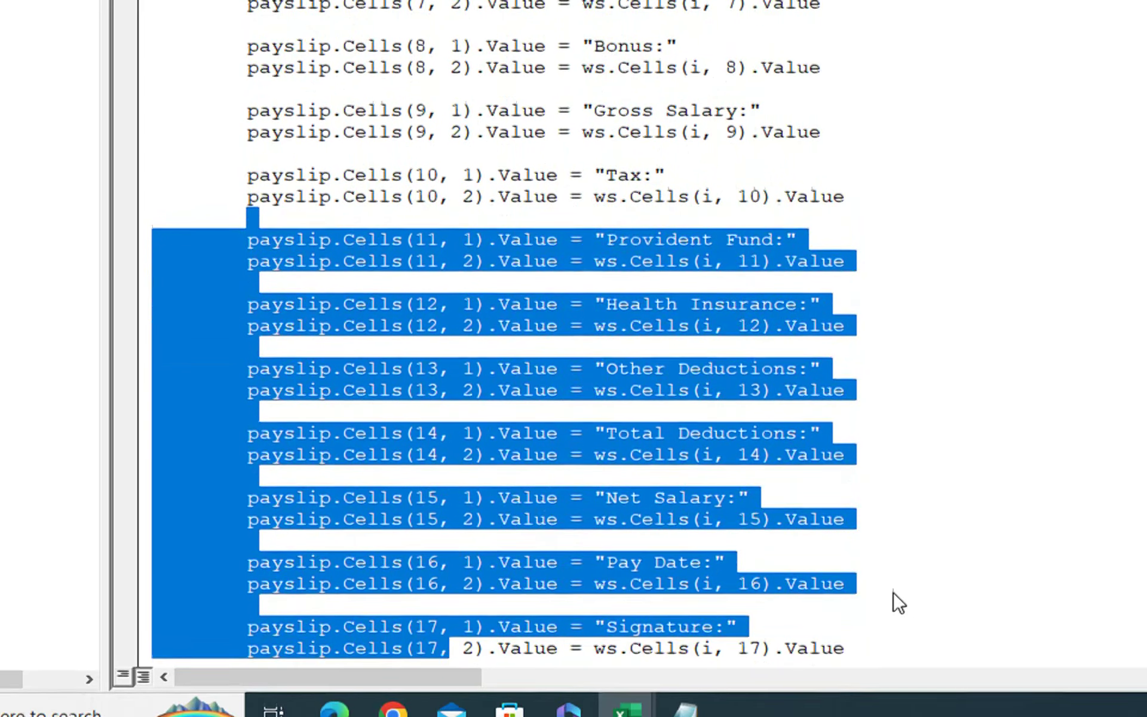
key("ctrl+End")
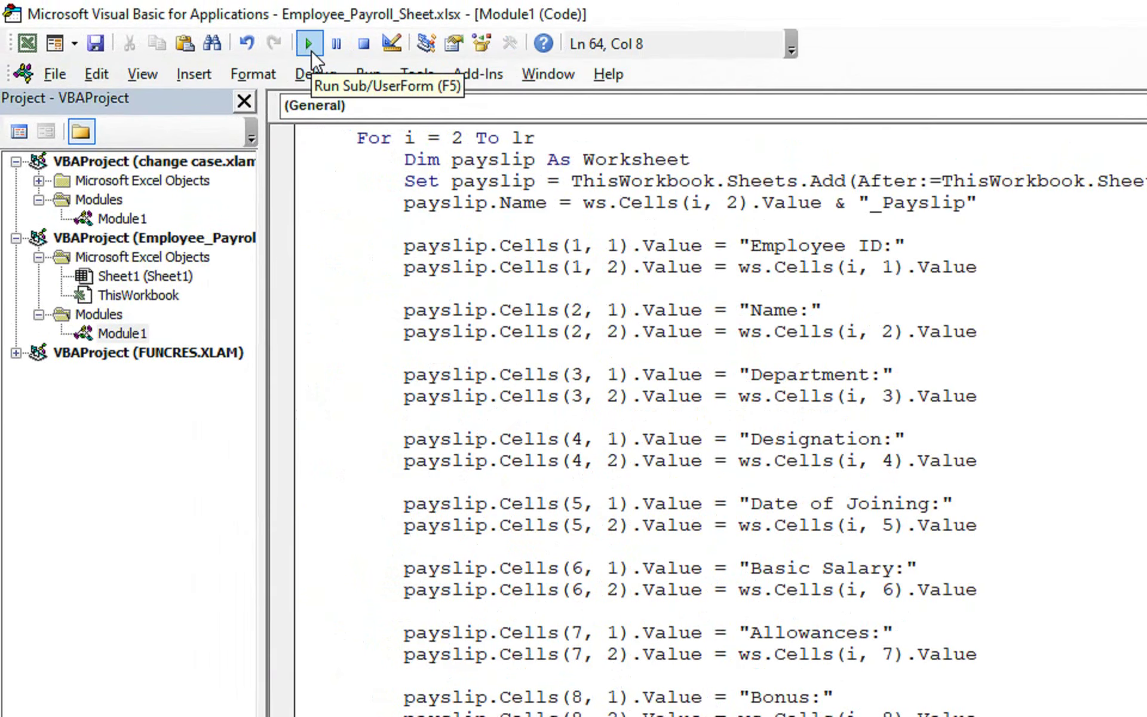
Draw a rounded rectangle beside the red Generate Ps button and apply the black shape style
left_click(27, 43)
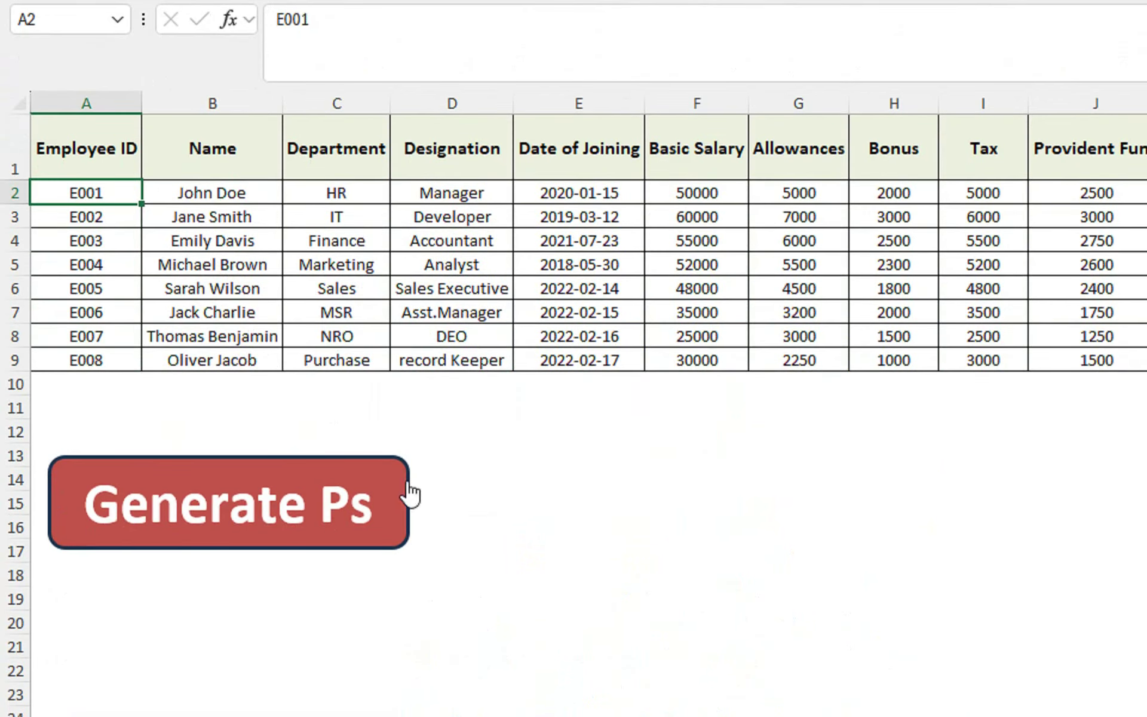
right_click(406, 597)
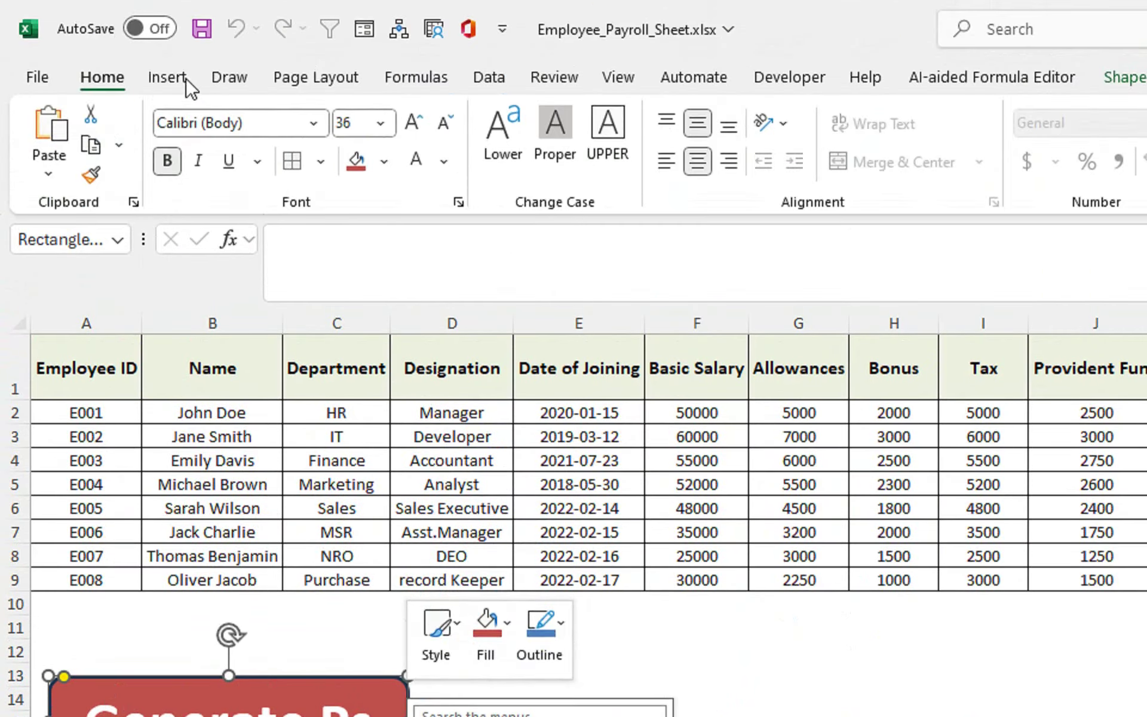
left_click(174, 78)
left_click(355, 161)
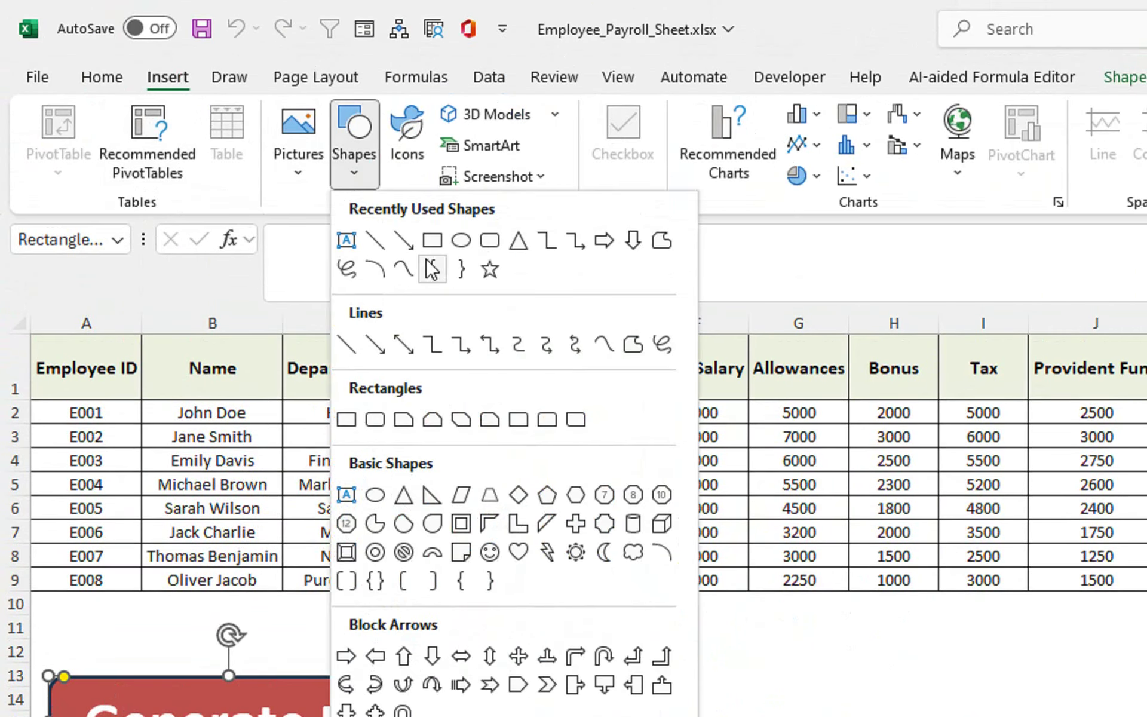
left_click(490, 241)
mouse_move(459, 424)
left_mouse_down()
mouse_move(882, 537)
mouse_move(840, 532)
left_mouse_up()
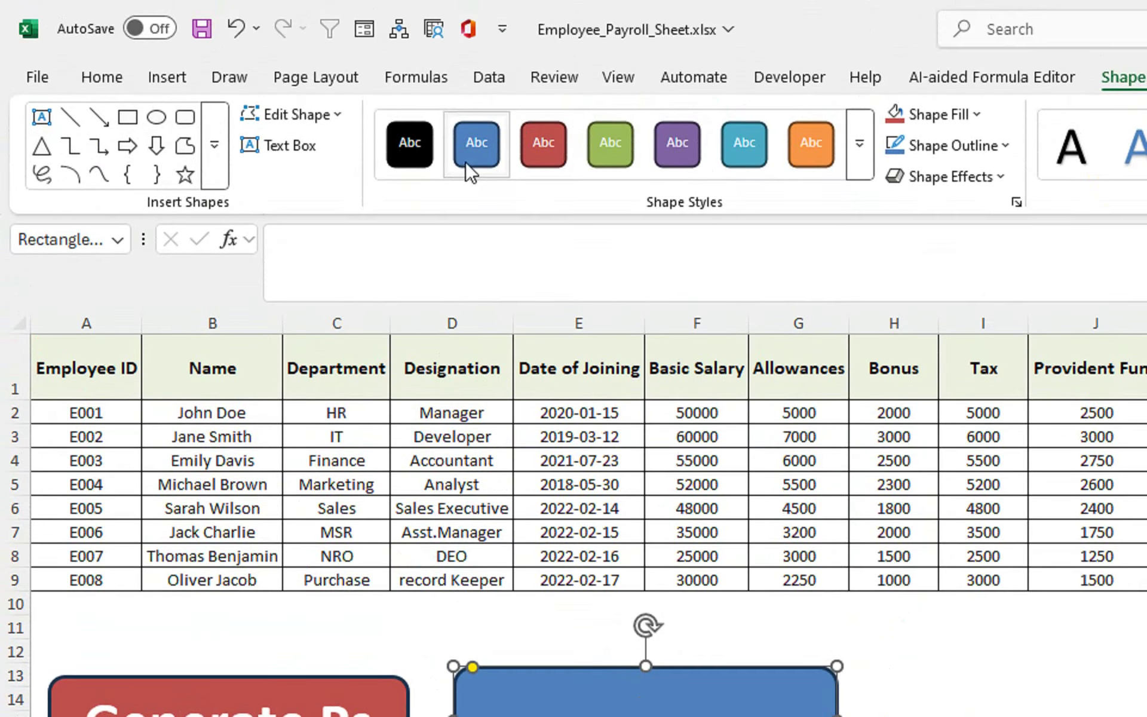
left_click(410, 107)
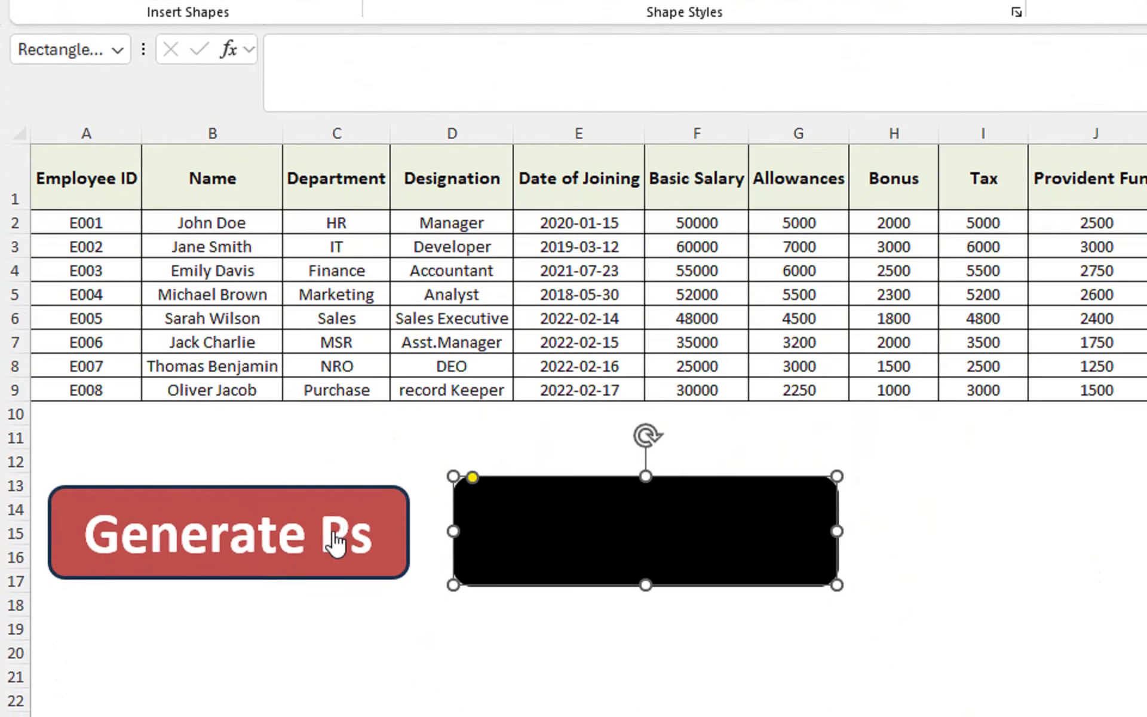
right_click(528, 533)
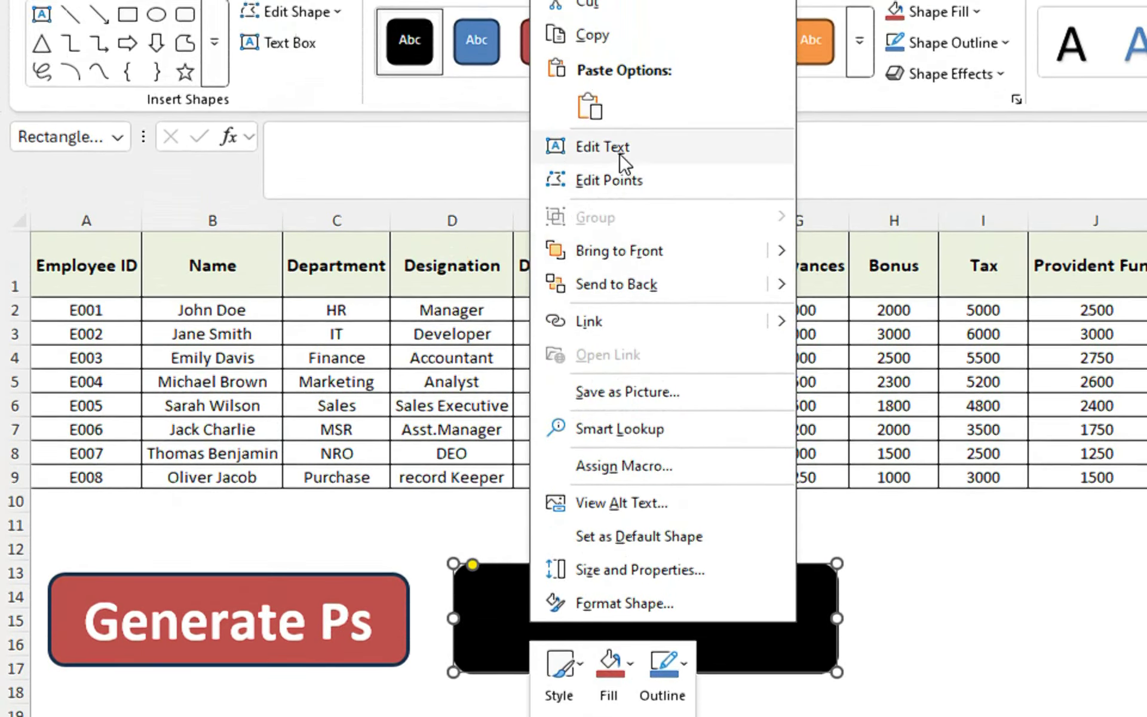
Type the label GENERATE PAYSLIP into the black rectangle, correcting the capitalisation
left_click(619, 156)
type("gE")
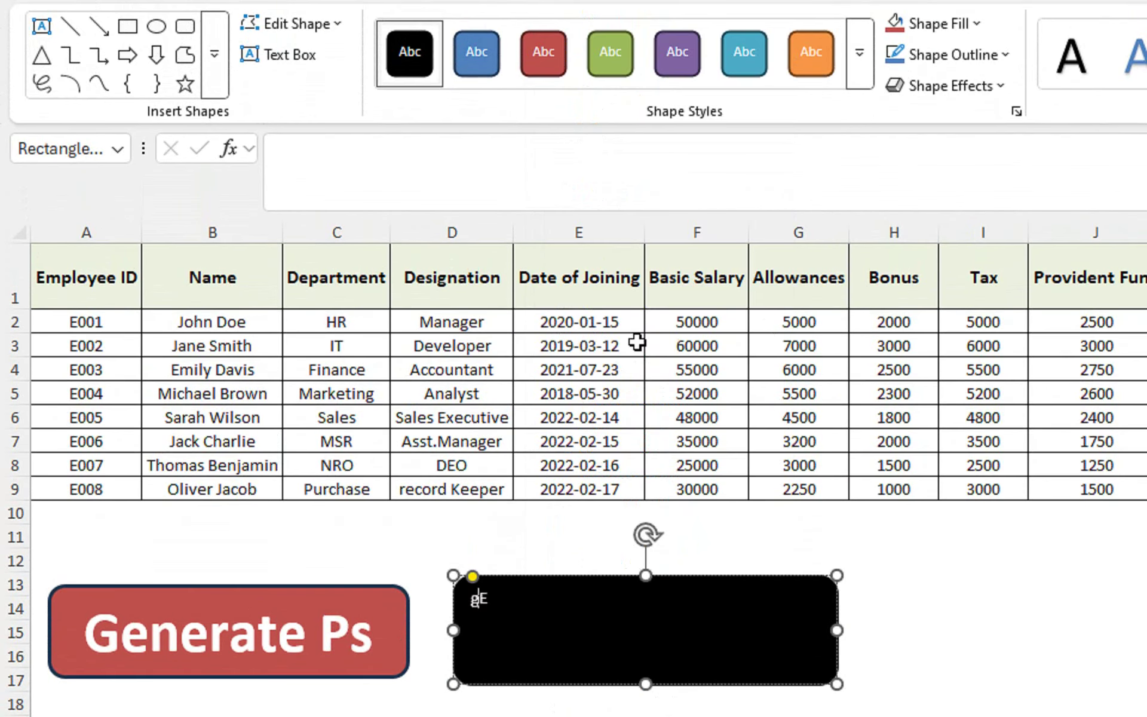
type("NERATE ")
type("p")
key("BackSpace")
type("PAY")
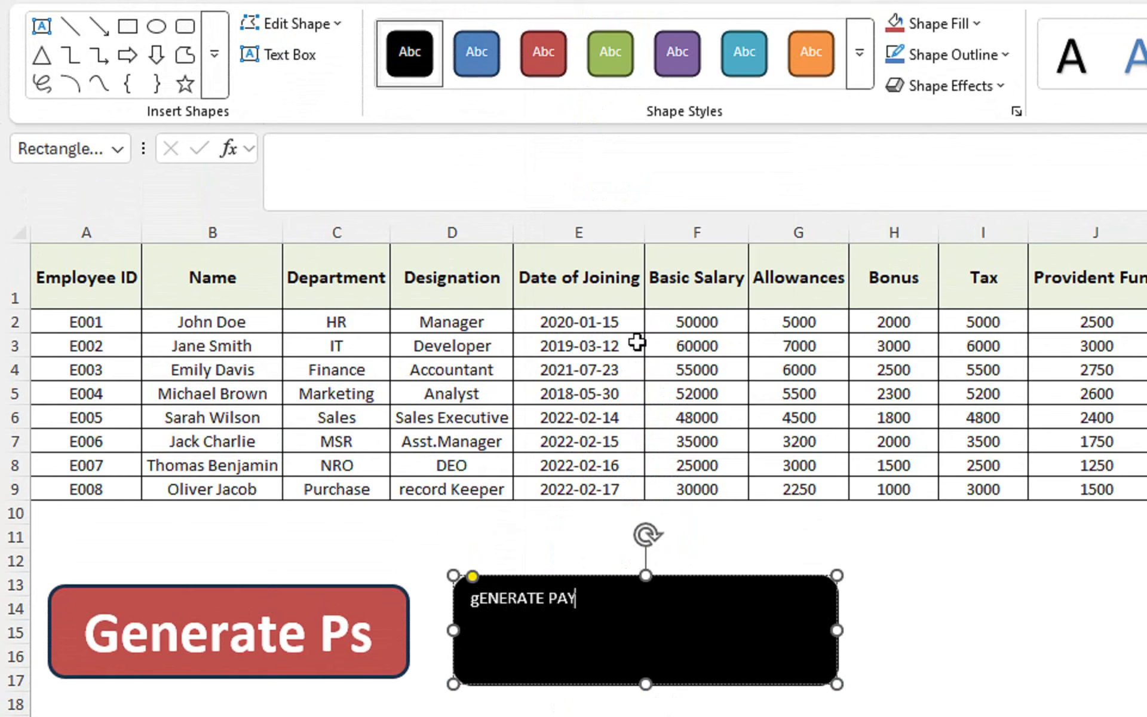
type("SLIP")
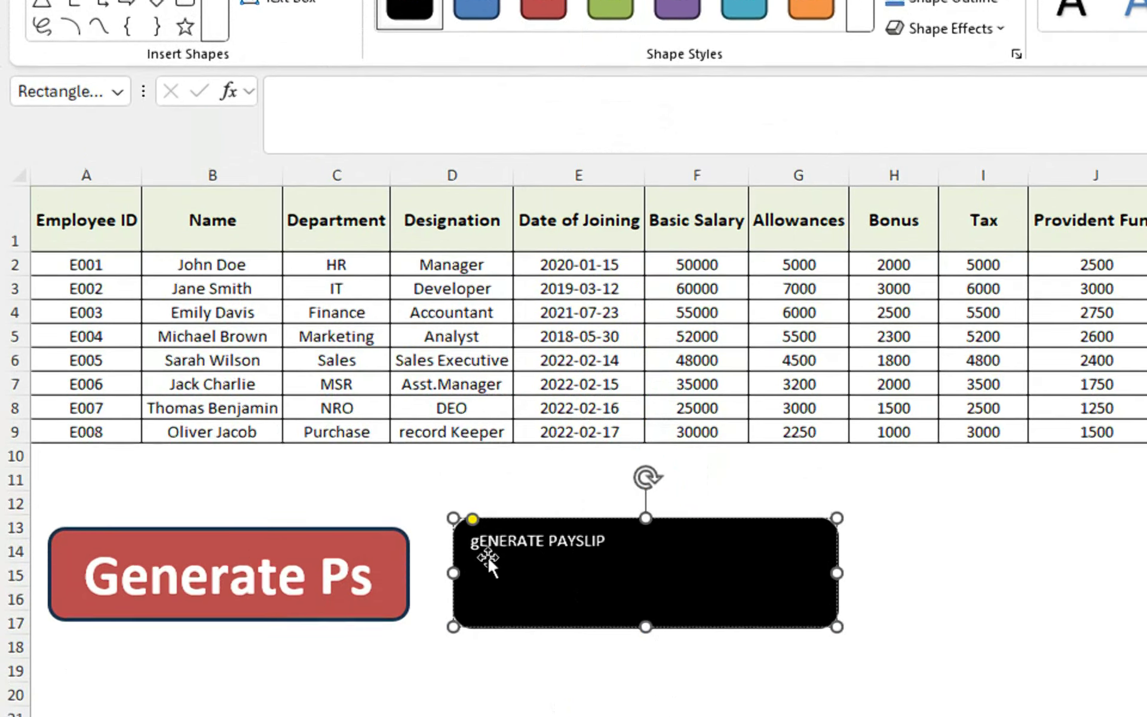
left_click(483, 538)
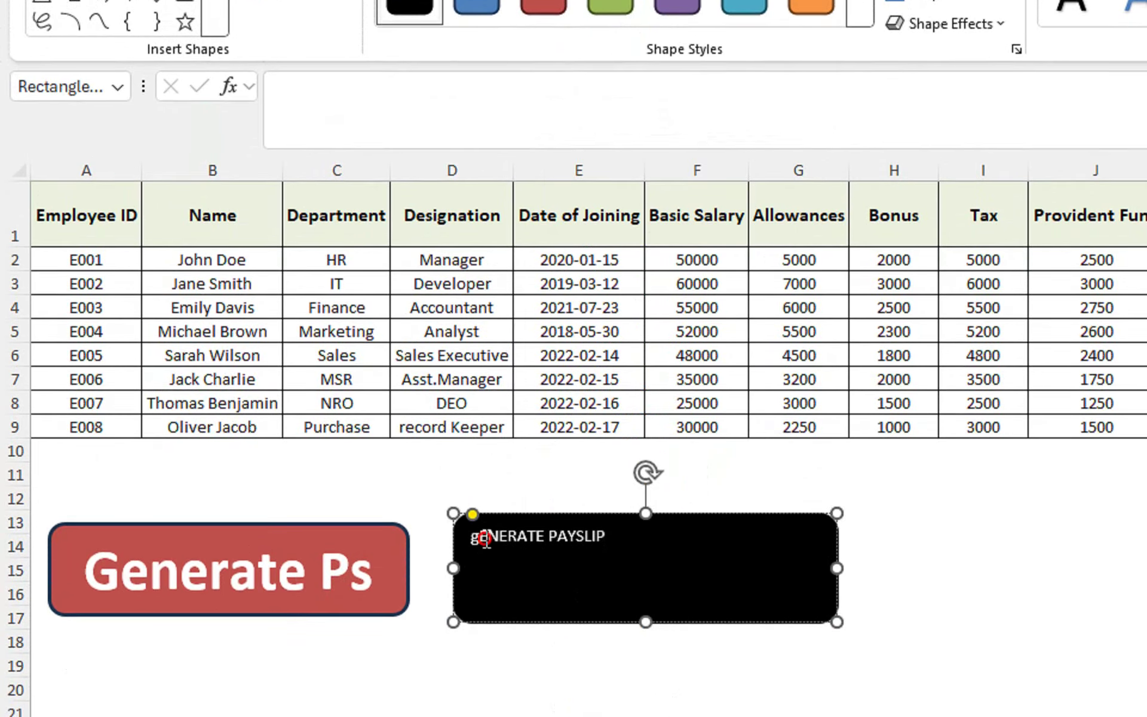
left_click(477, 536)
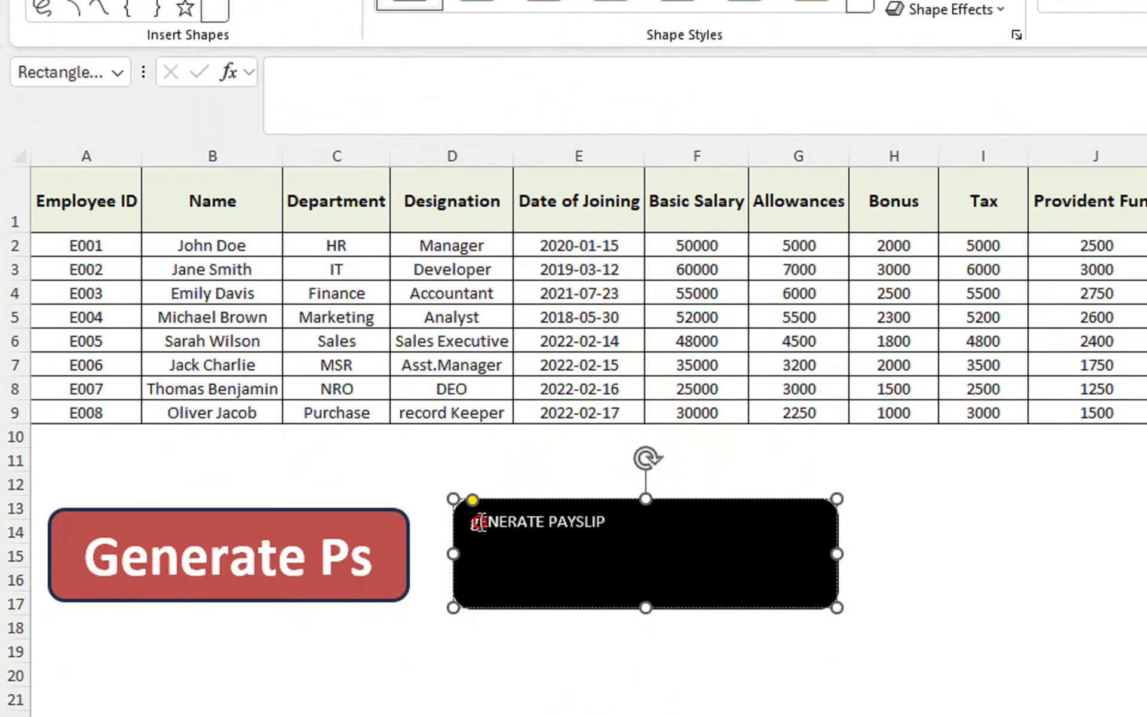
key("BackSpace")
type("G")
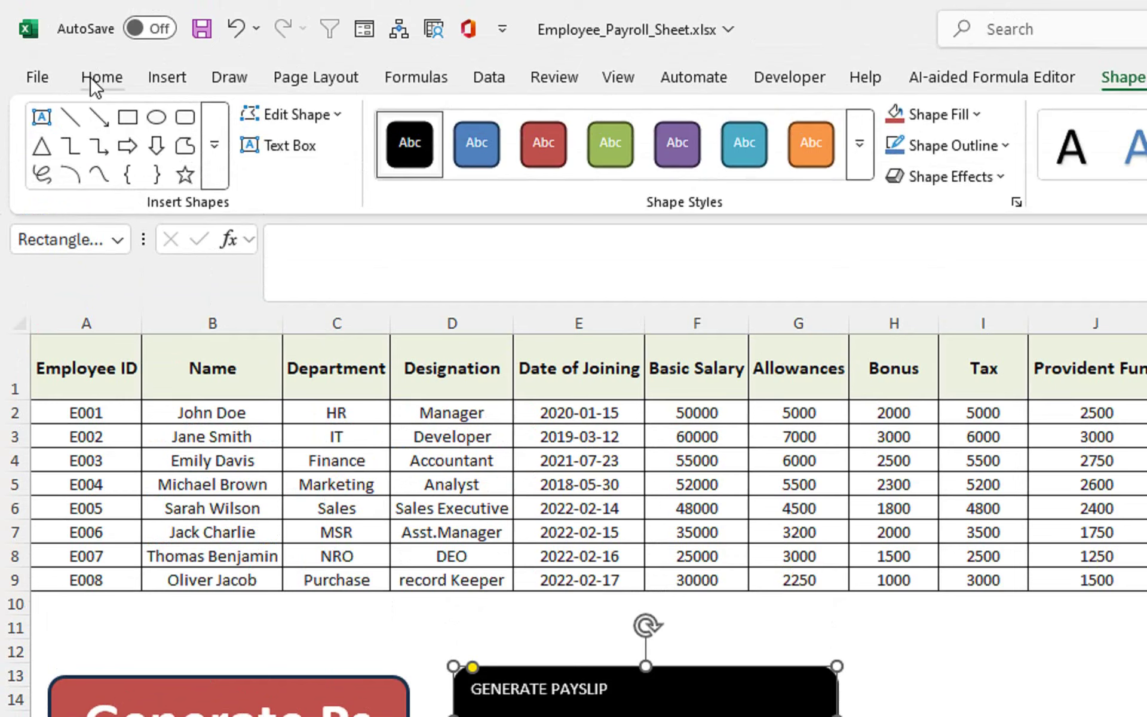
Centre the label vertically and horizontally, enlarge it to 28 pt and make it bold
left_click(102, 77)
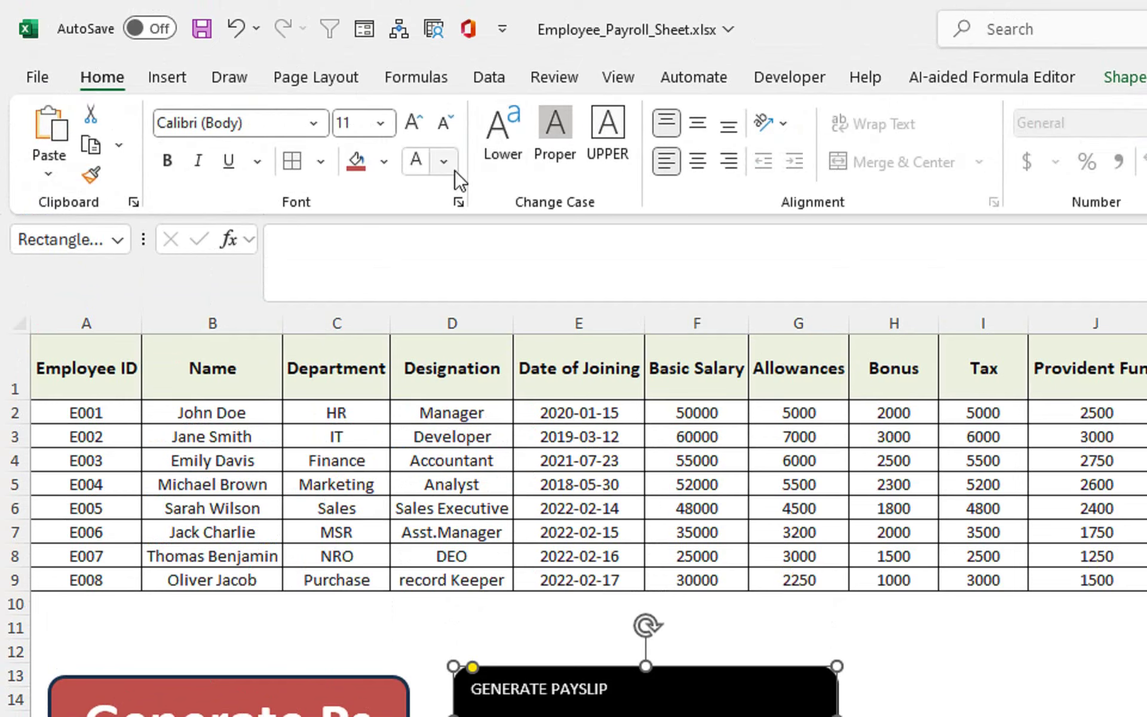
left_click(697, 160)
left_click(697, 123)
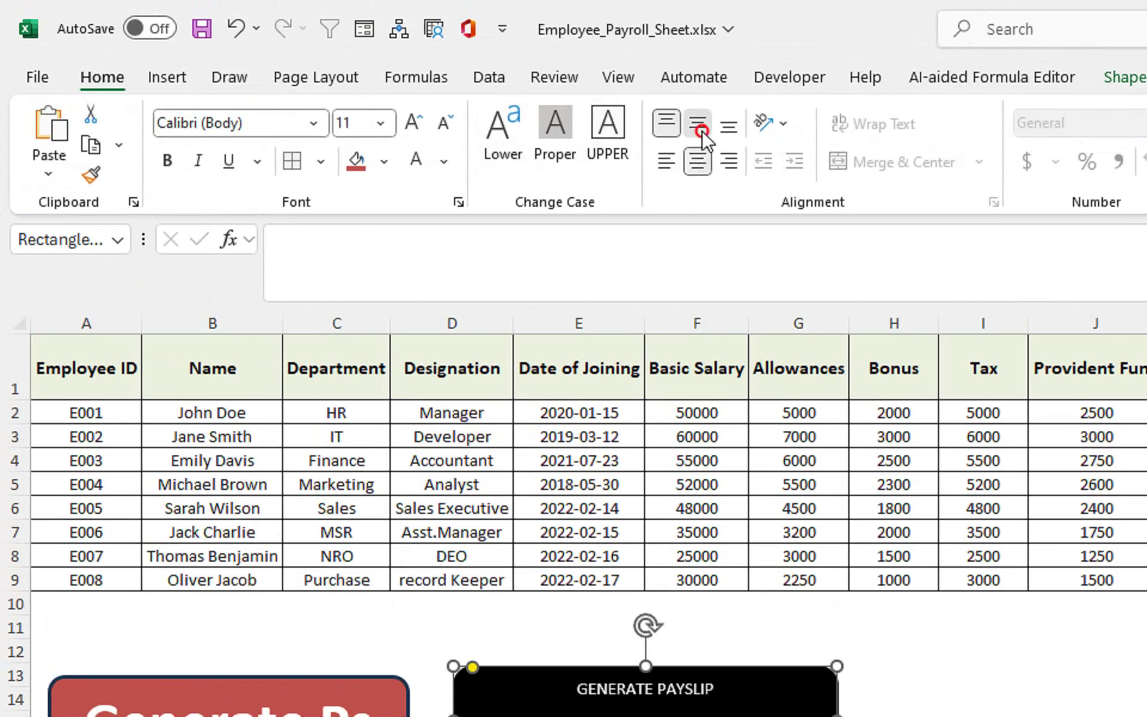
double_click(414, 122)
double_click(414, 122)
double_click(414, 122)
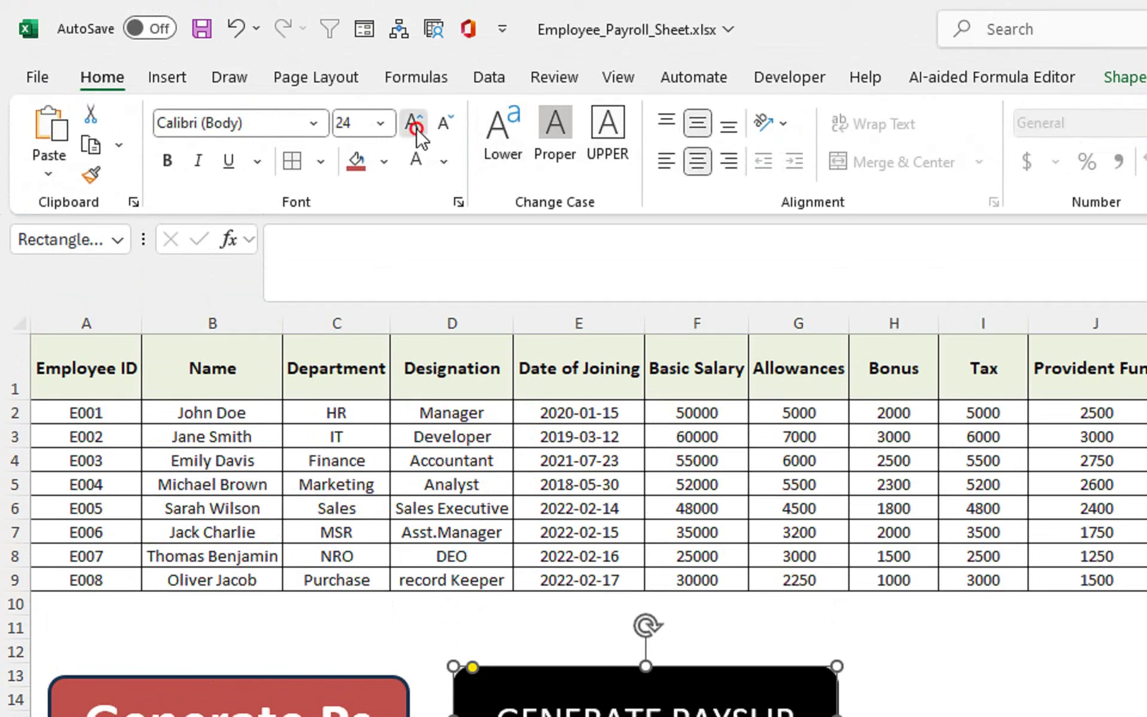
left_click(414, 123)
left_click(170, 166)
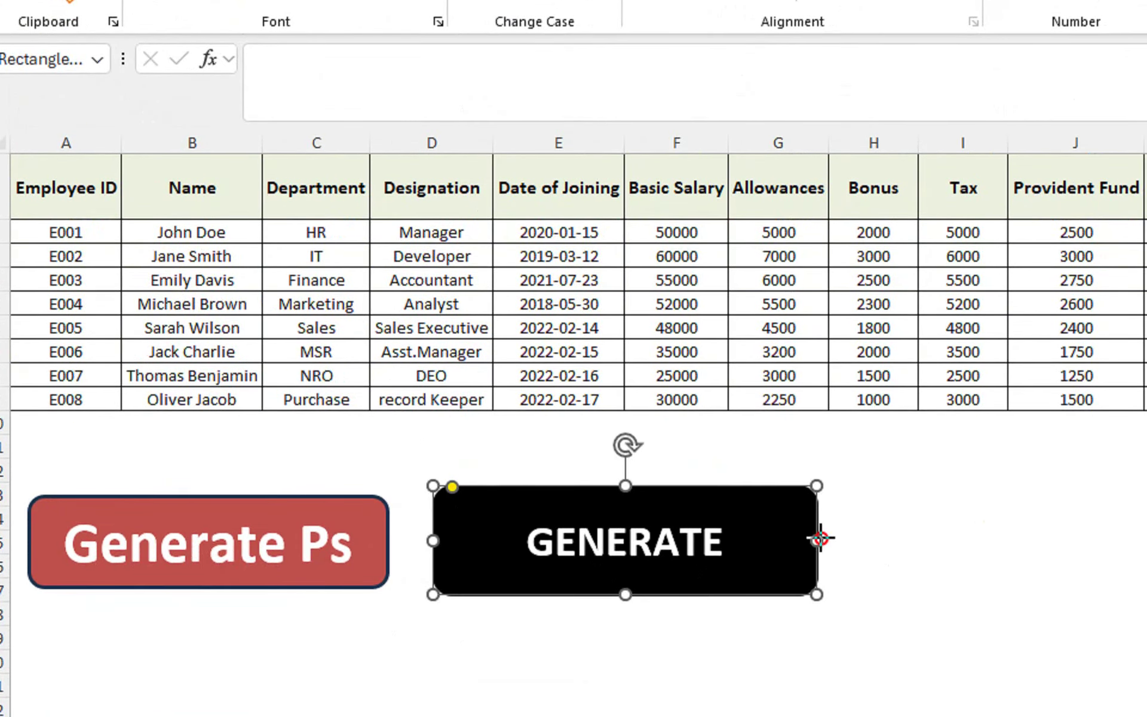
Widen the GENERATE PAYSLIP shape to fit its label and assign it the GeneratePayslips macro
left_click_drag(816, 540, 837, 537)
type("PAYSLIP")
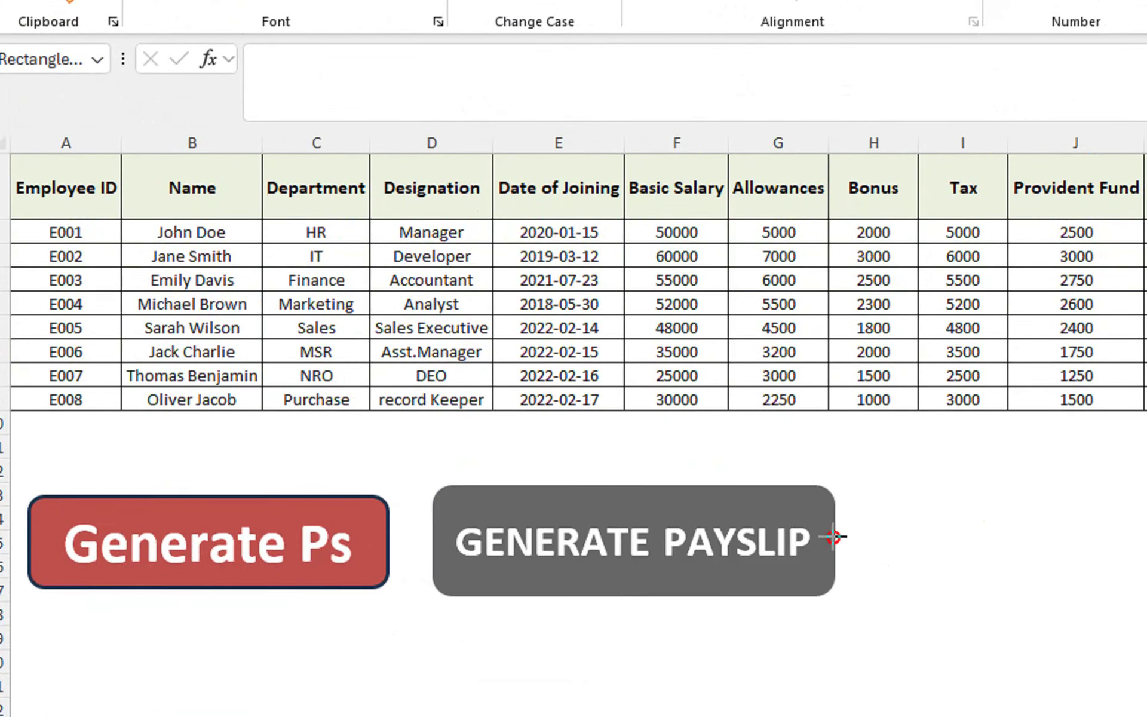
right_click(634, 544)
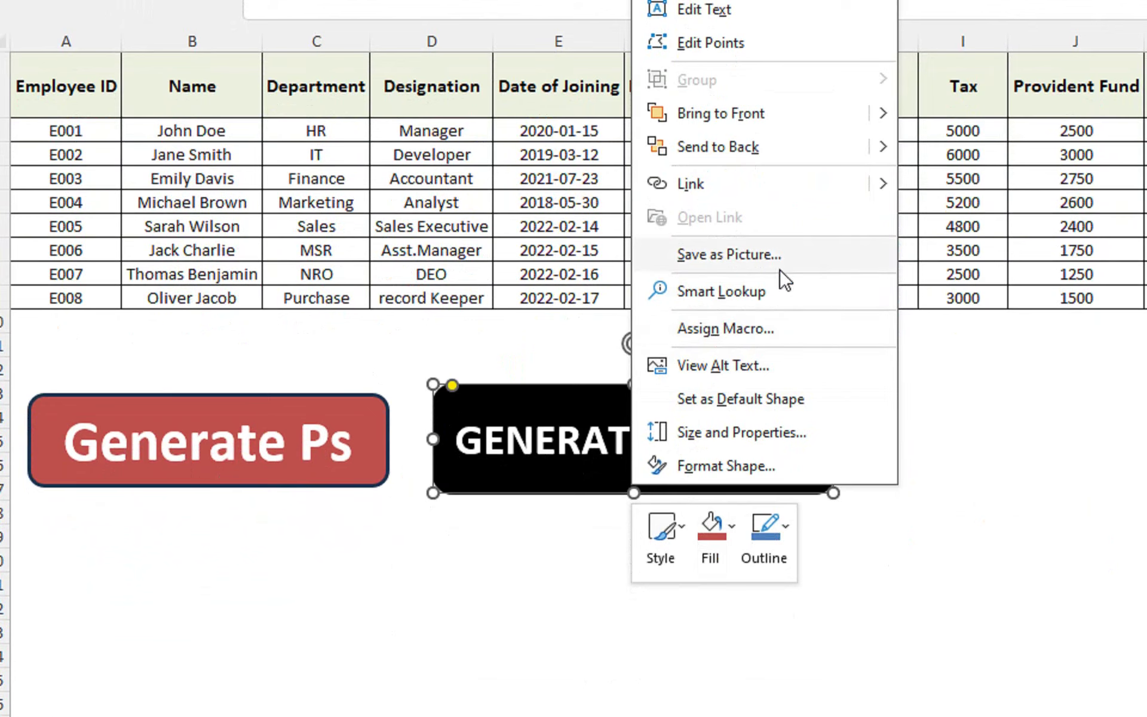
left_click(765, 328)
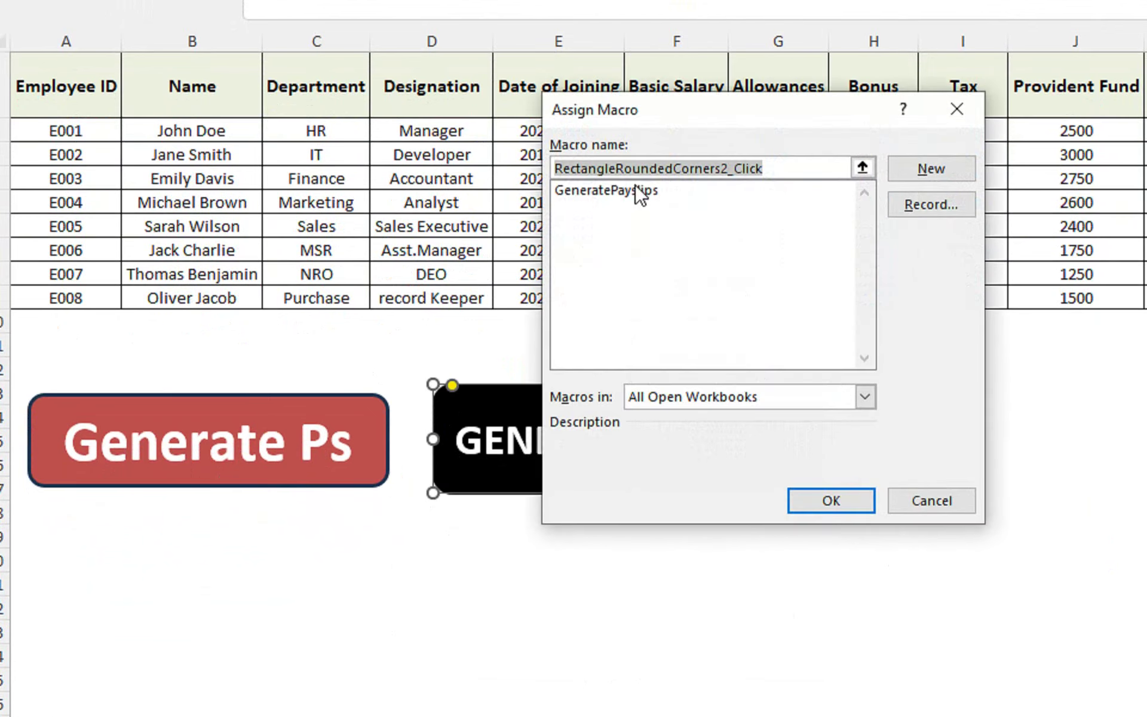
left_click(637, 191)
left_click(831, 500)
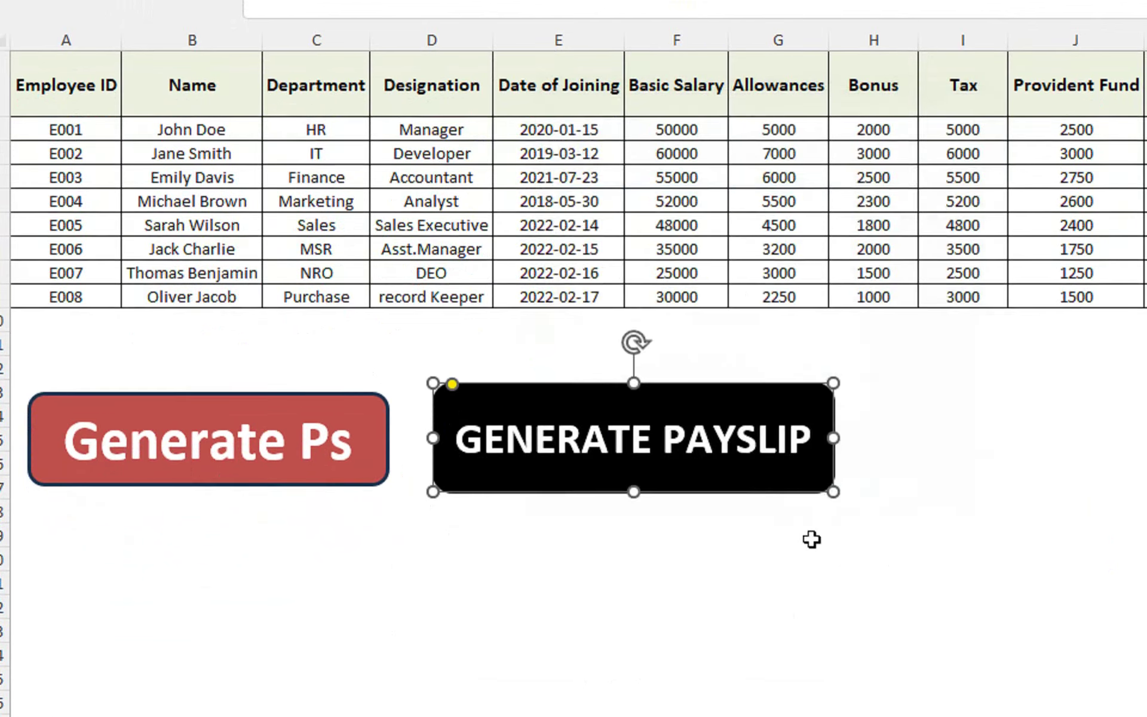
left_click(776, 538)
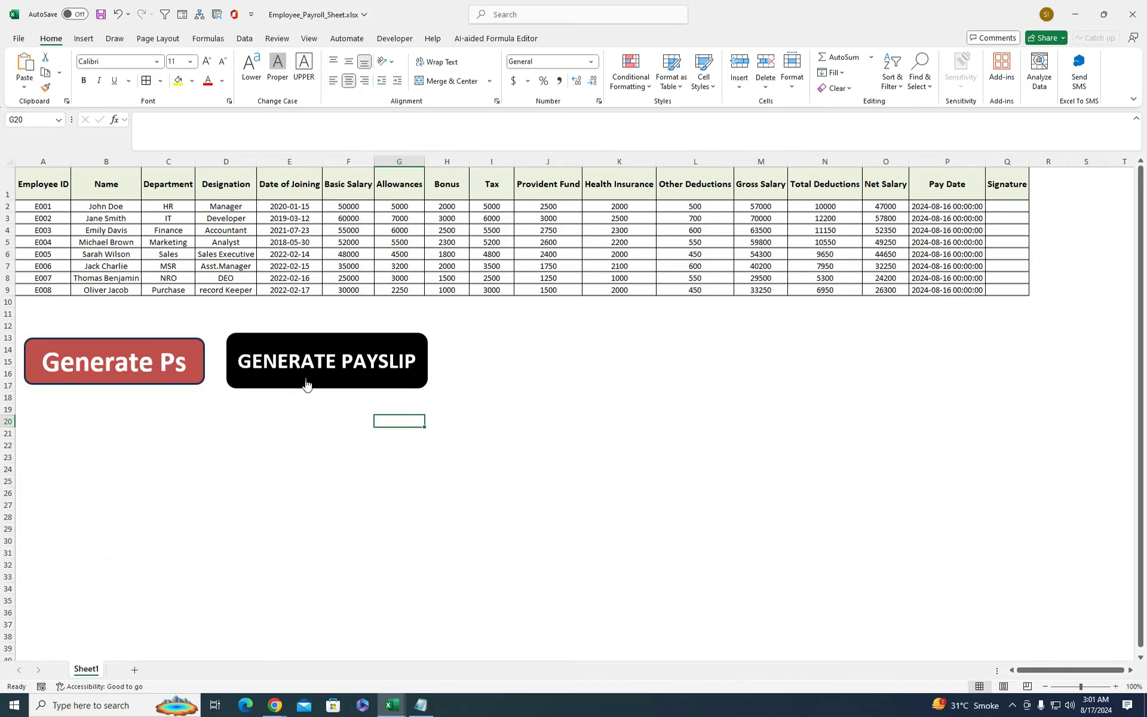
Run the GENERATE PAYSLIP button, open John Doe's E001 slip and group all payslip tabs
left_click(305, 380)
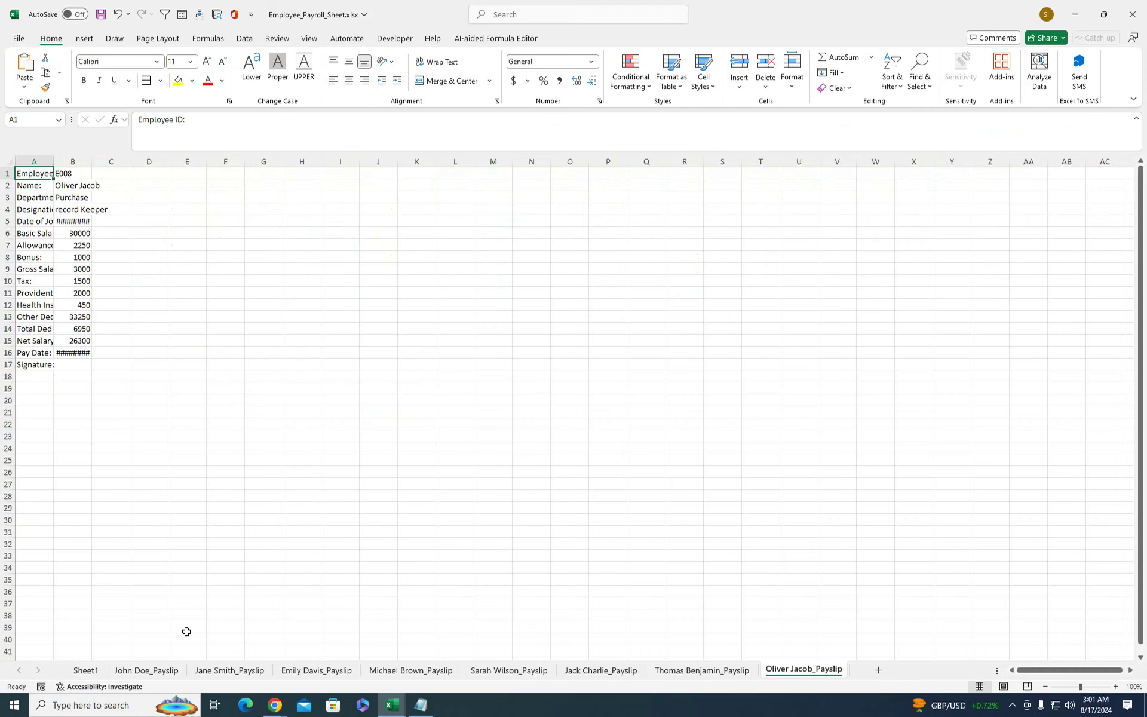
left_click(142, 670)
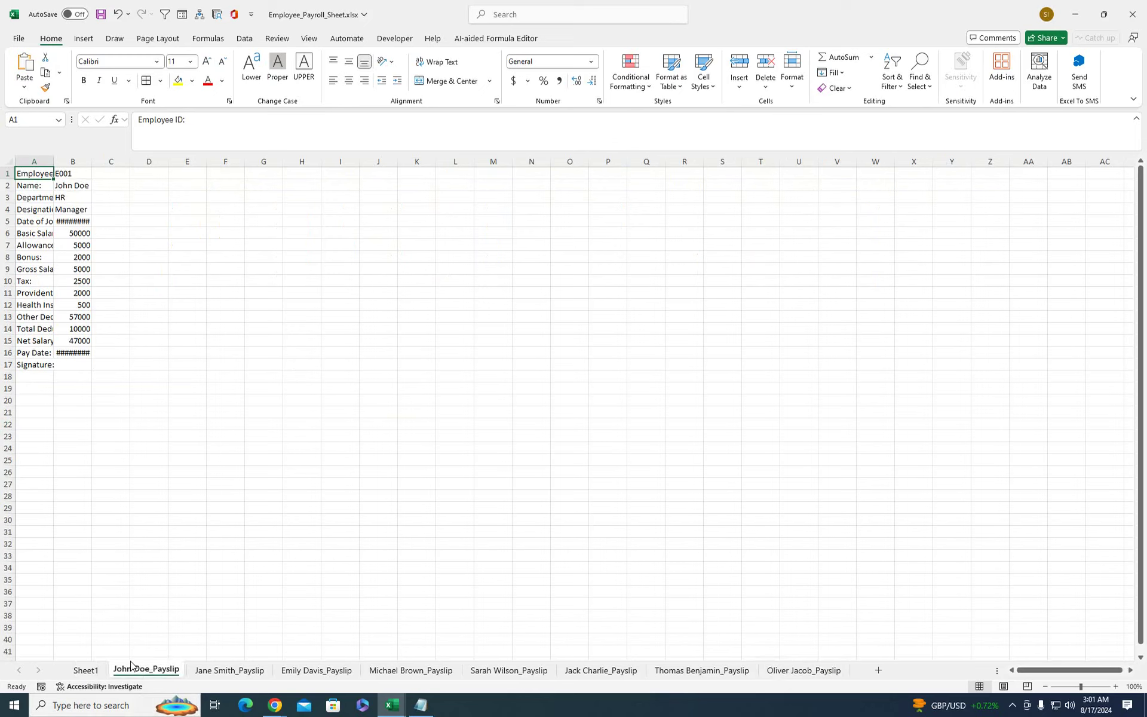
left_click(775, 671, "shift")
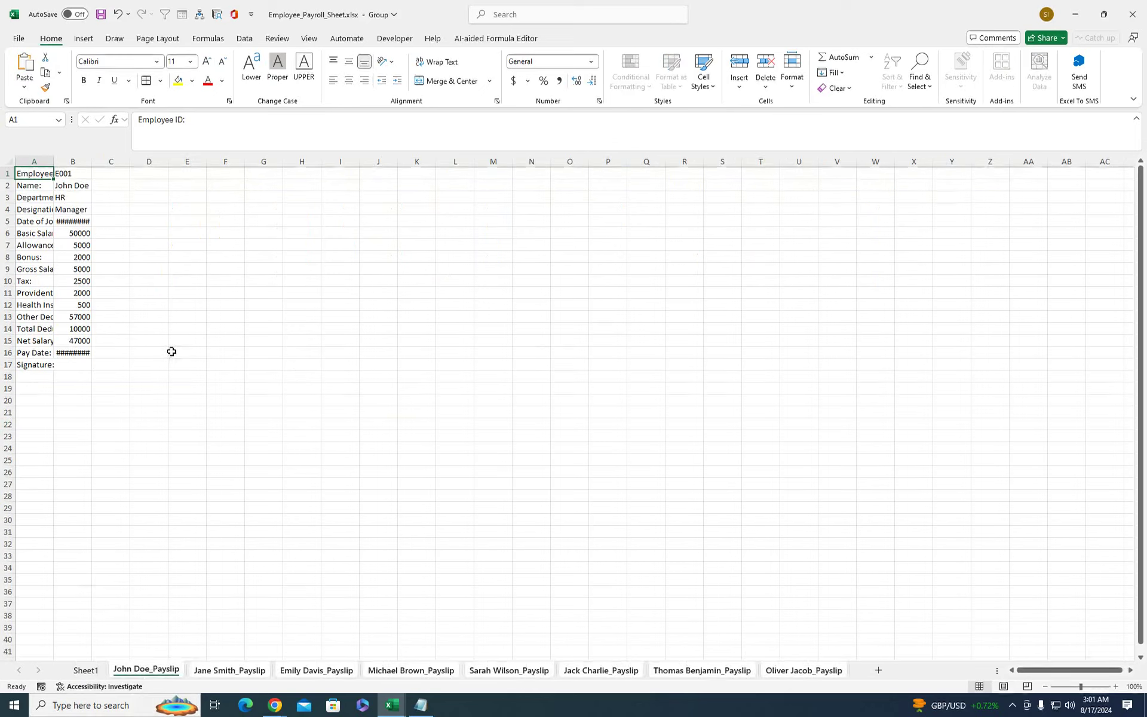
Widen columns A and B so payslip labels and values fit, autofitting column A
left_click(1094, 690)
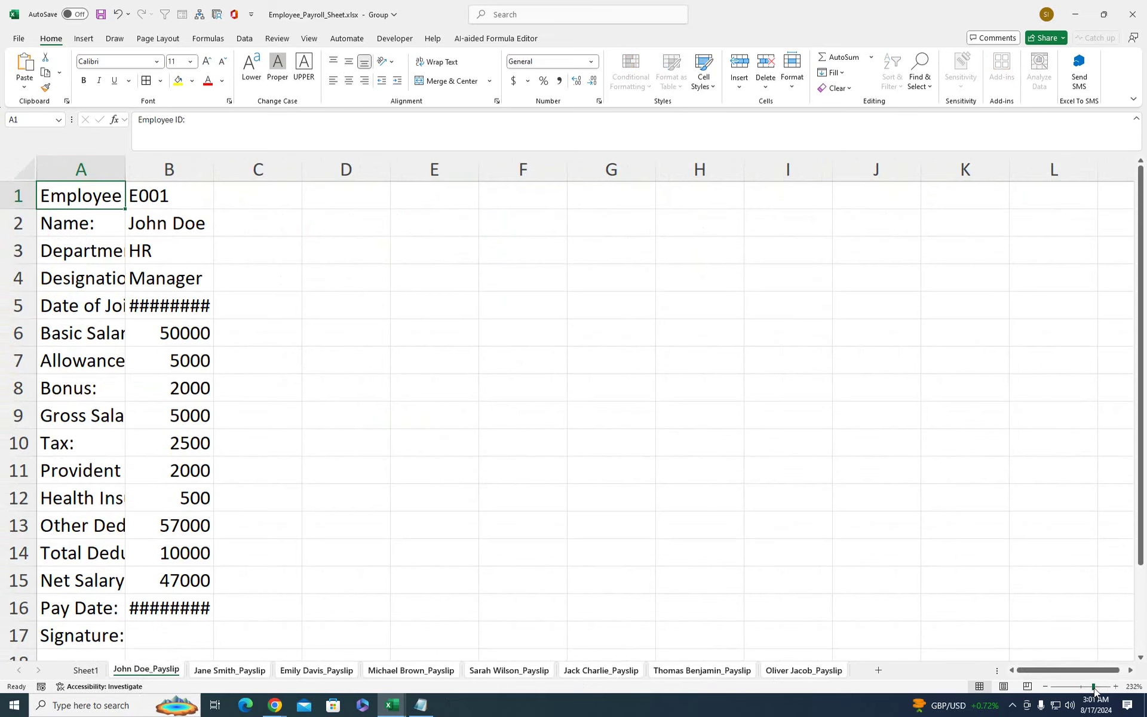
left_click(15, 167)
double_click(125, 169)
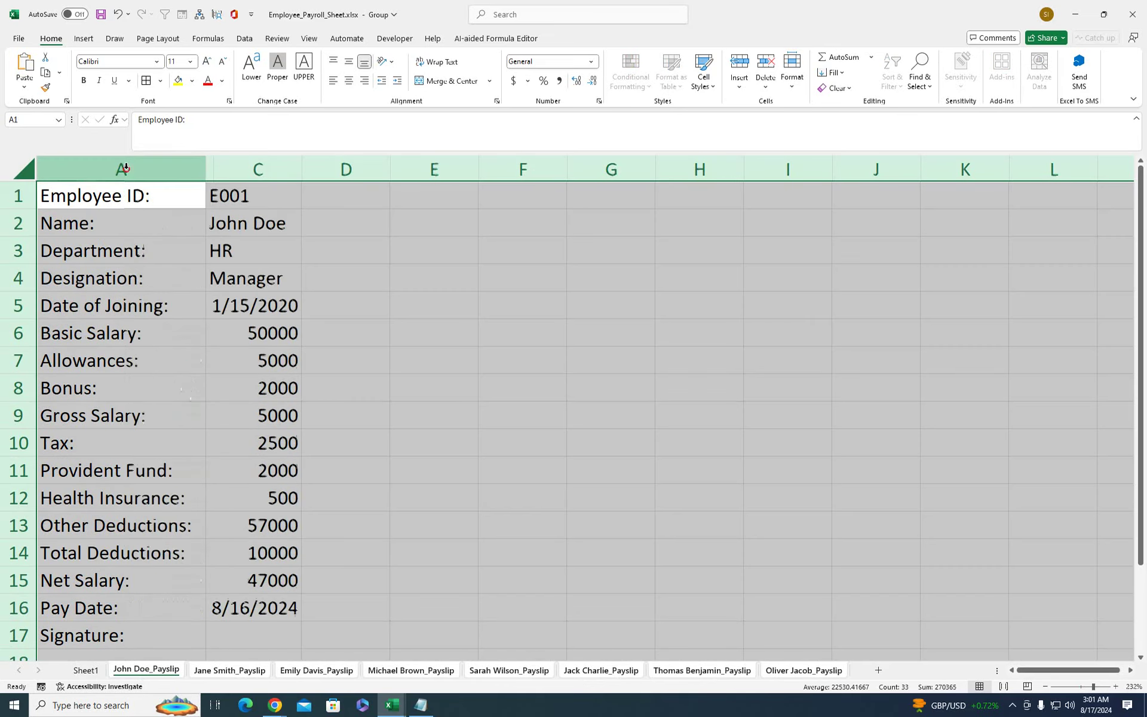
left_click_drag(293, 157, 341, 163)
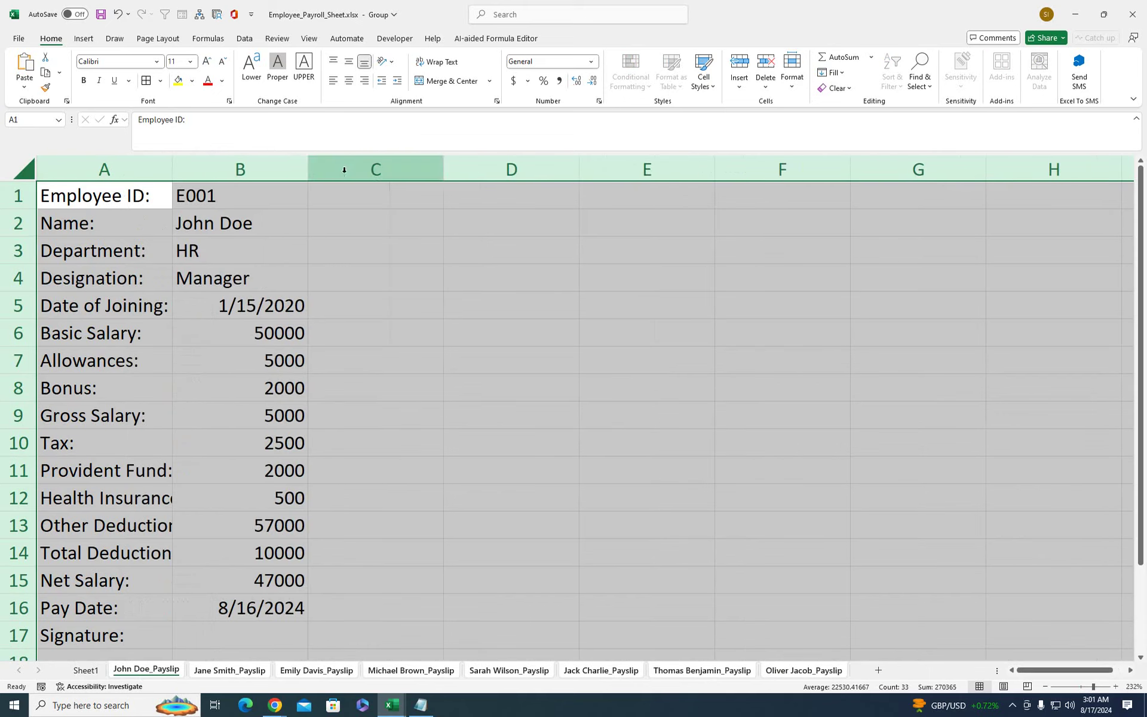
left_click(295, 224)
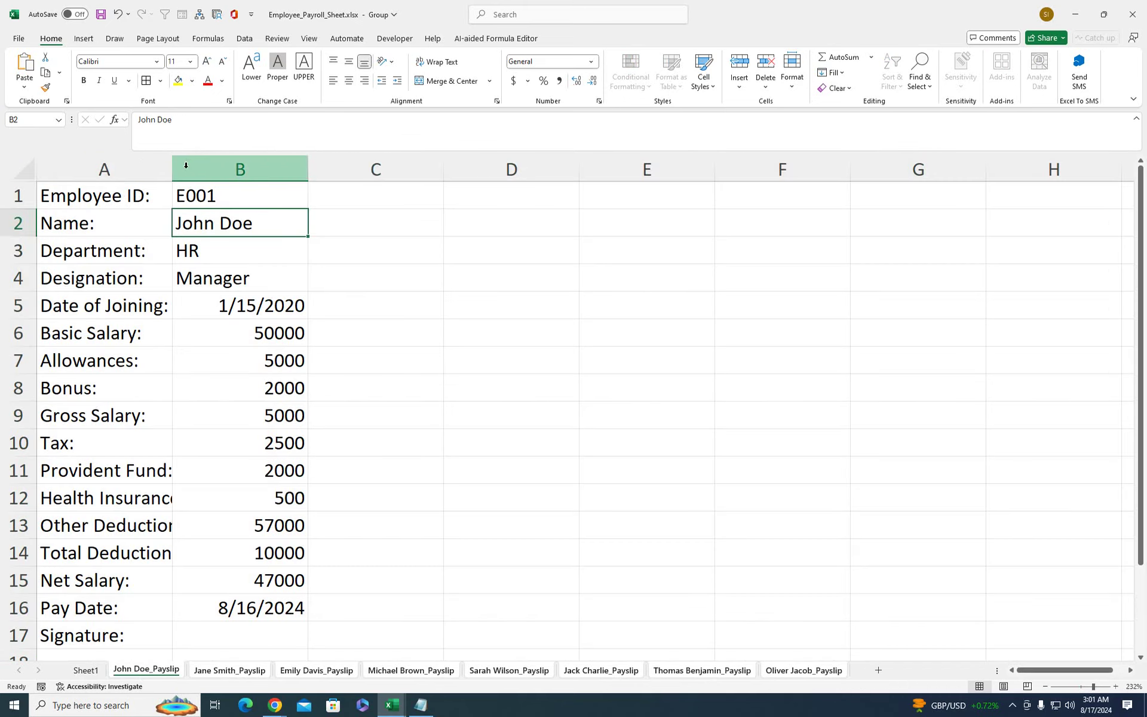
left_click_drag(174, 165, 193, 166)
left_click_drag(326, 162, 366, 164)
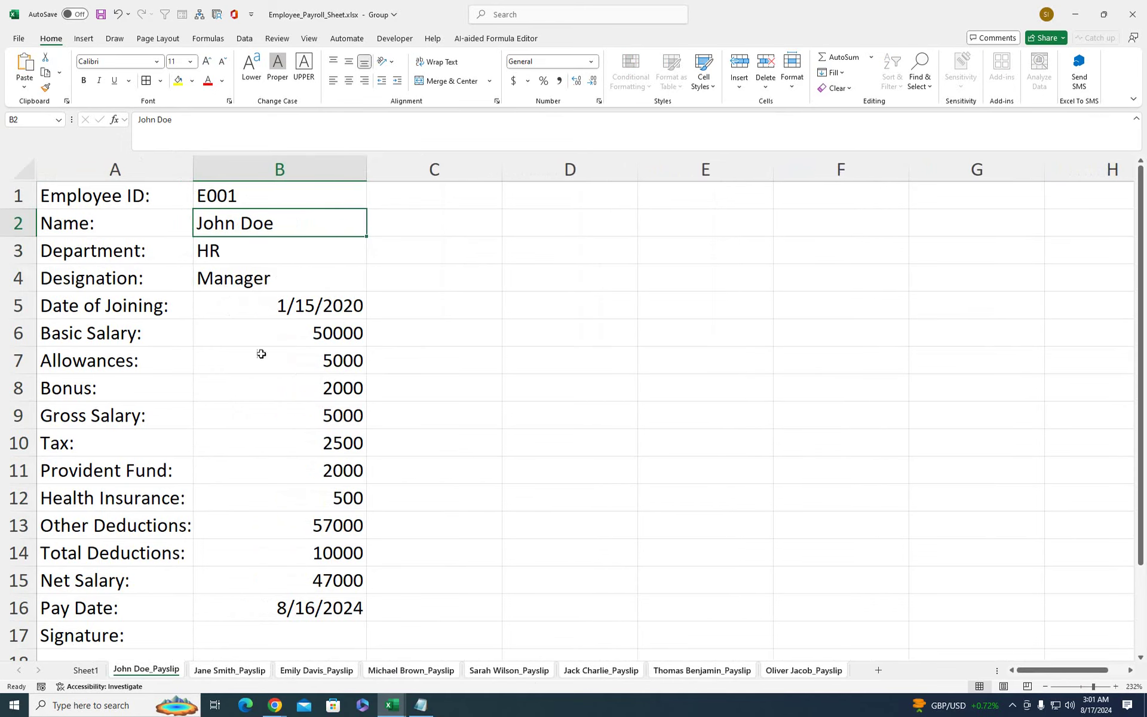
double_click(193, 164)
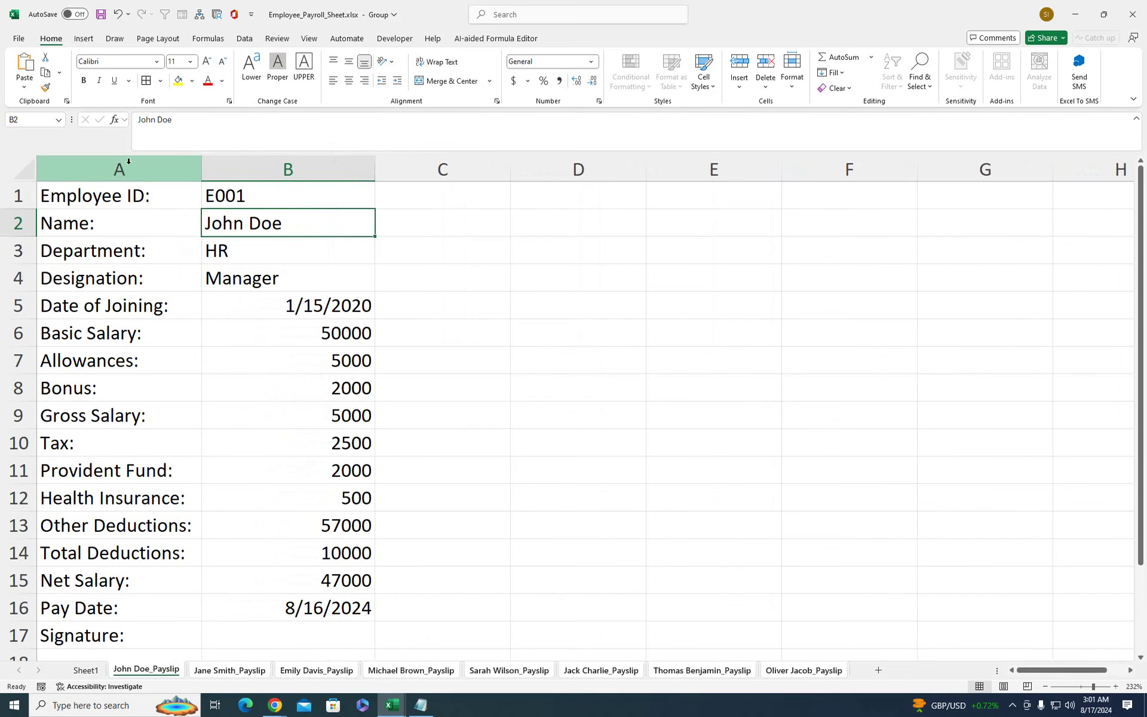
Make the column A labels bold
left_click_drag(117, 196, 118, 628)
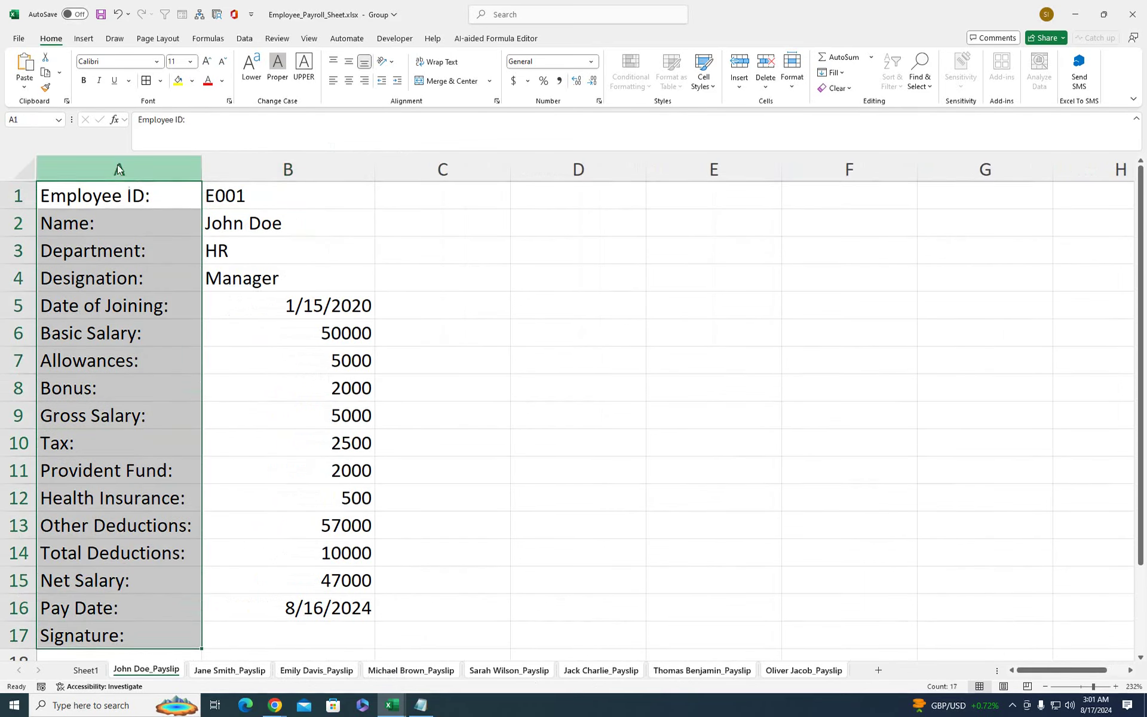
left_click(84, 80)
left_click(54, 360)
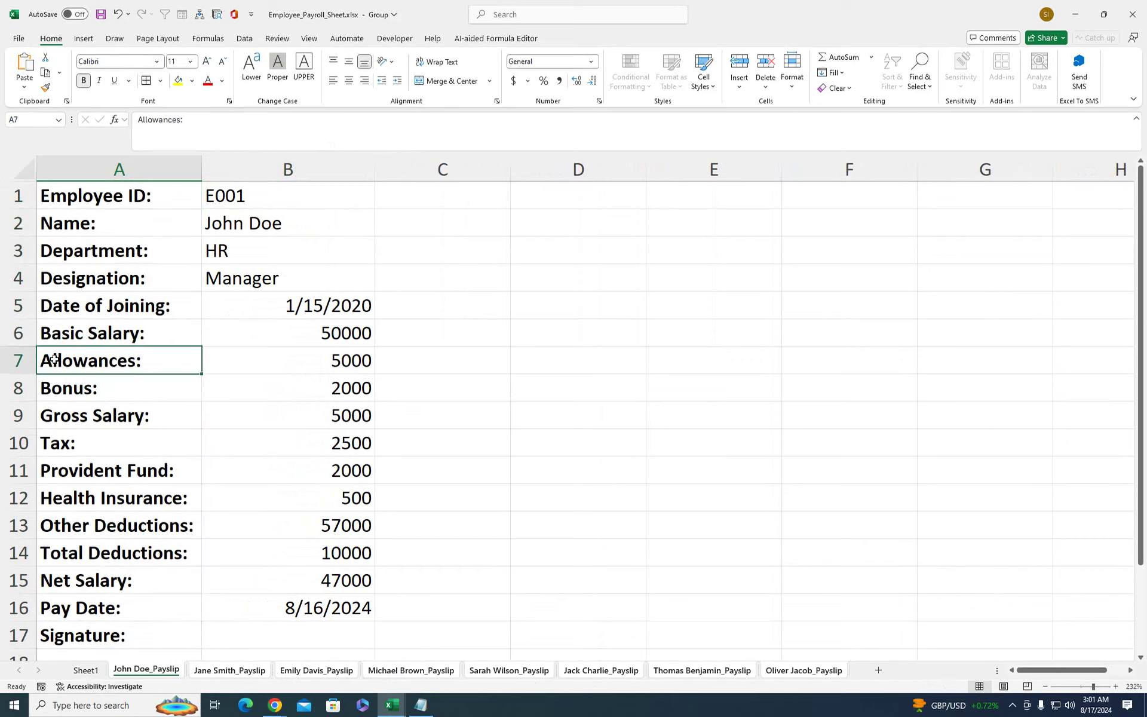
left_click_drag(149, 190, 323, 305)
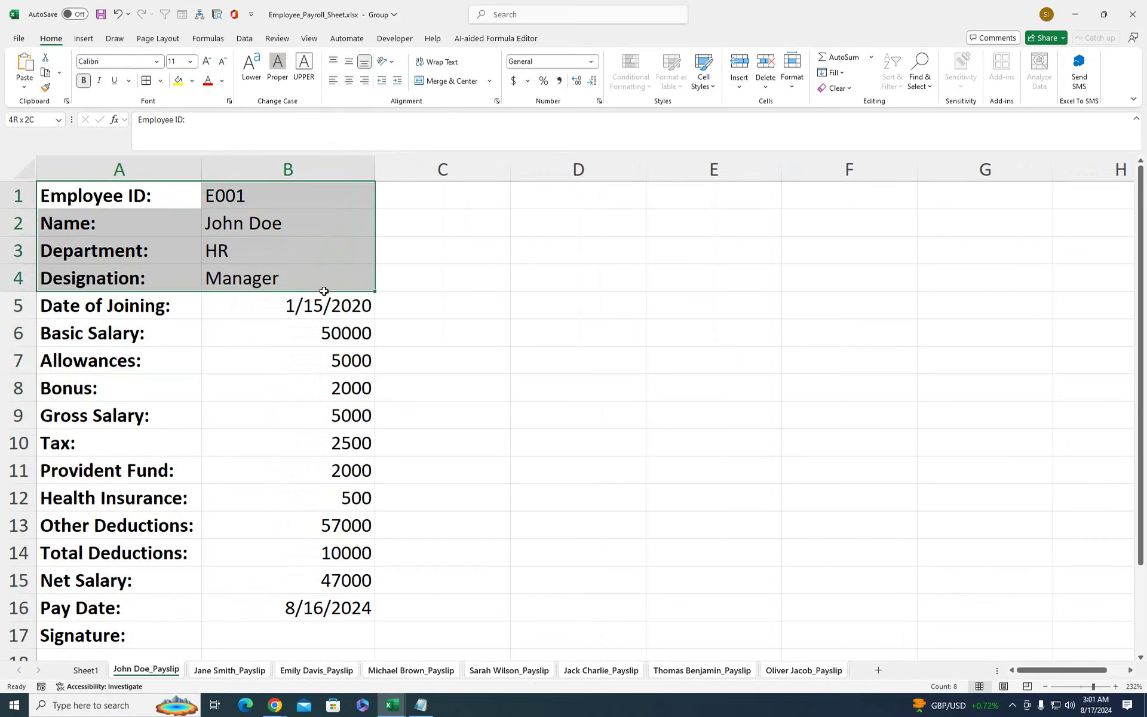
Shade the employee details light blue and the Basic Salary row dark blue with white text
left_click(192, 80)
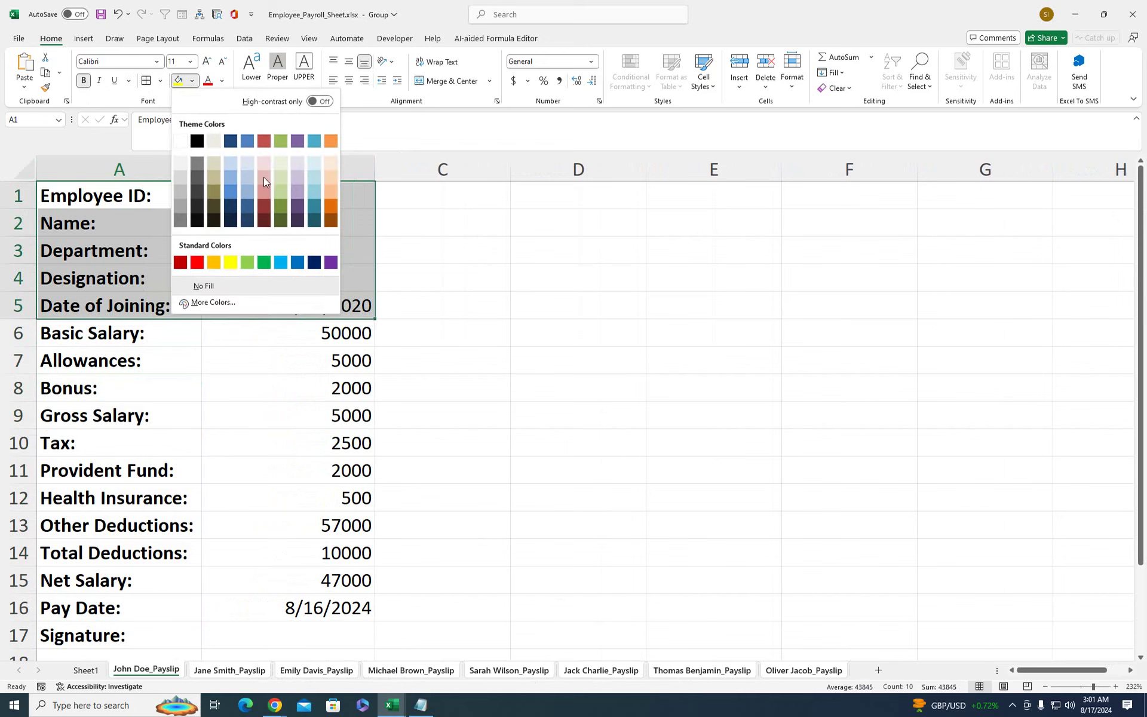
left_click(228, 170)
left_click_drag(117, 335, 270, 336)
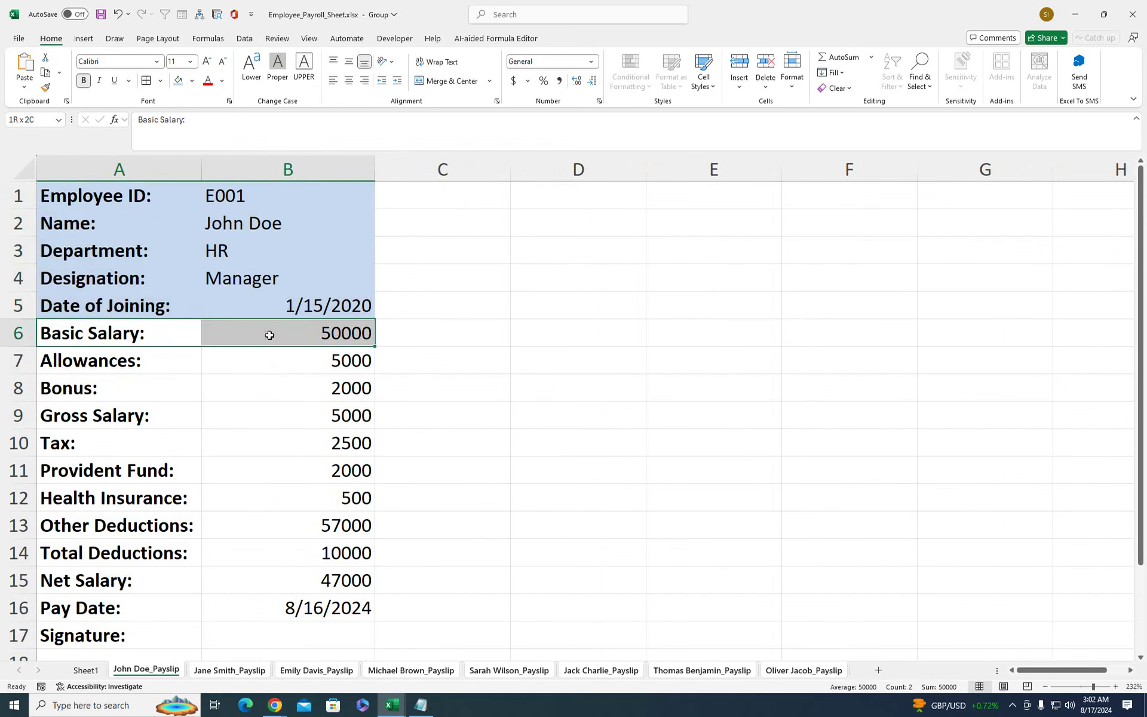
left_click(192, 80)
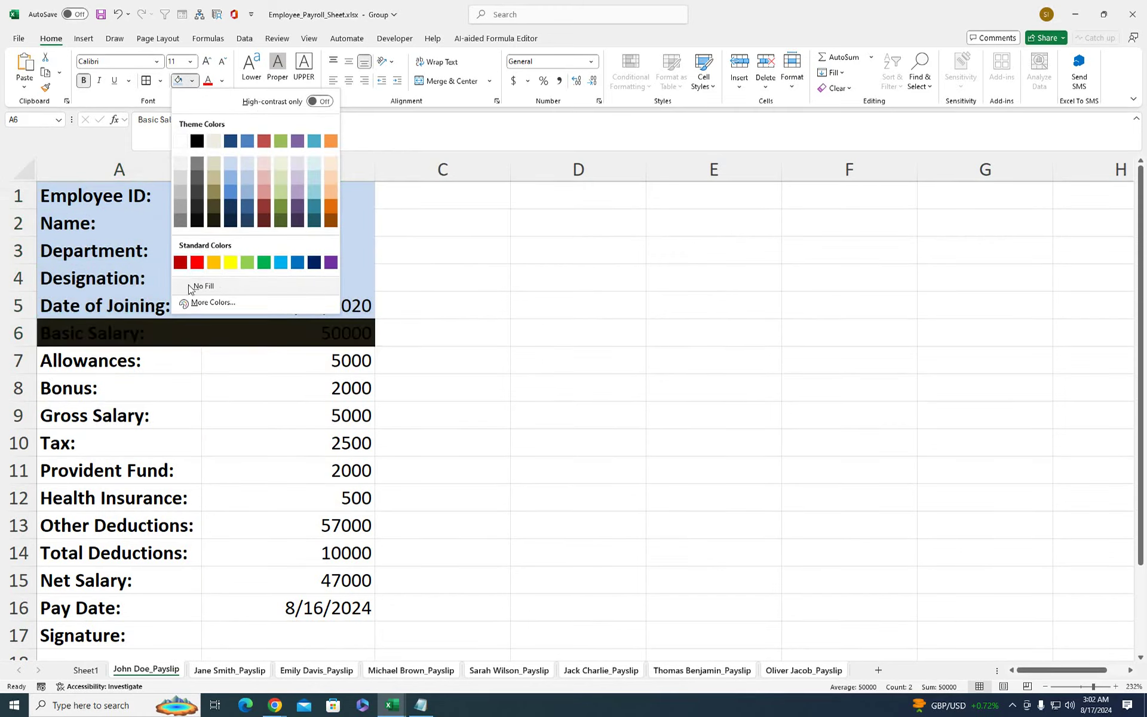
left_click(313, 262)
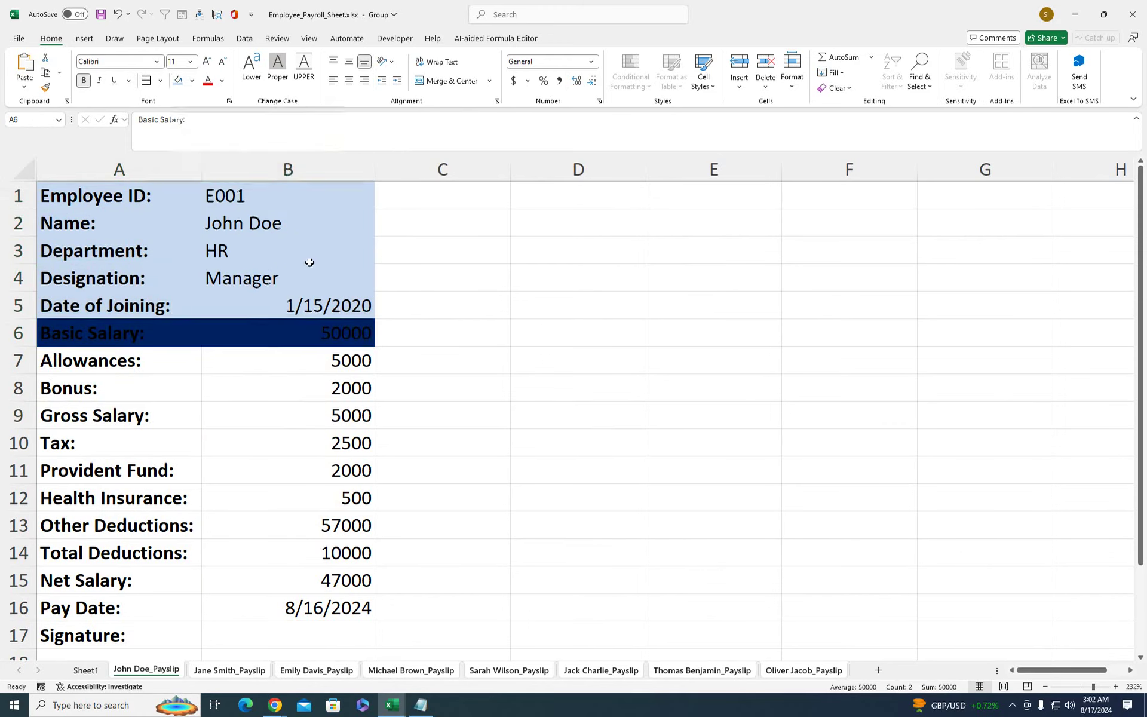
left_click(221, 88)
left_click(222, 159)
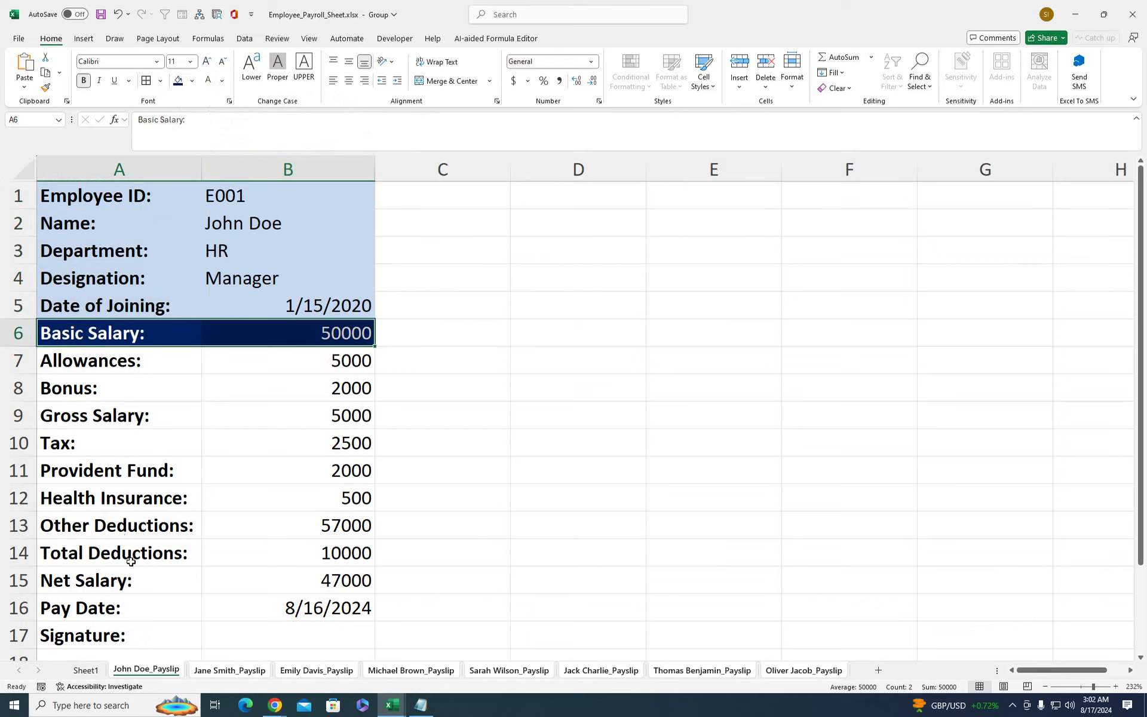
Fill the Total Deductions row red with white text
left_click_drag(126, 555, 255, 553)
left_click(192, 80)
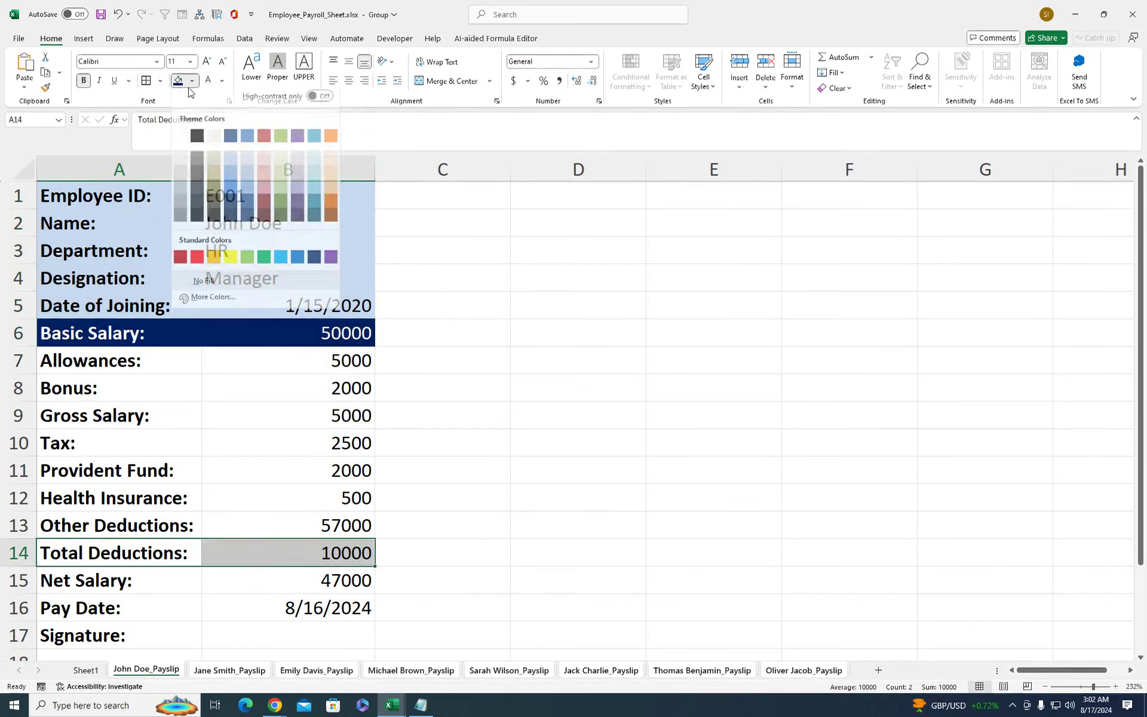
left_click(198, 262)
left_click(208, 80)
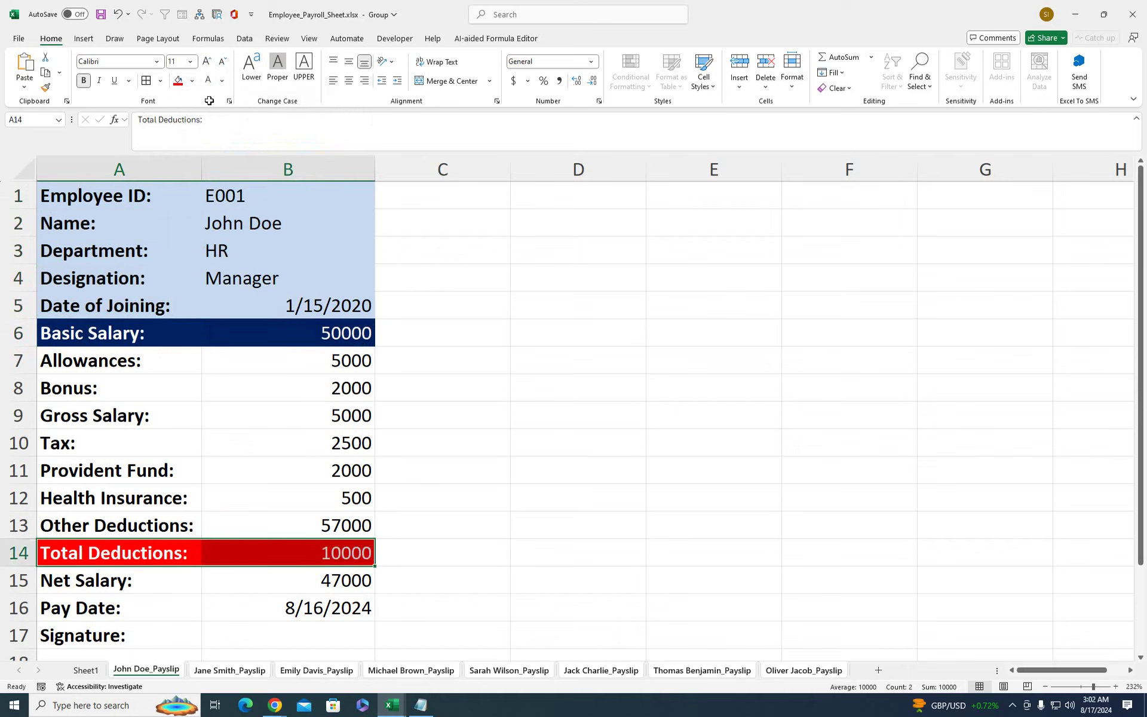
left_click(187, 489)
Fill the Net Salary row yellow and make its amount bold
left_click_drag(261, 581, 170, 571)
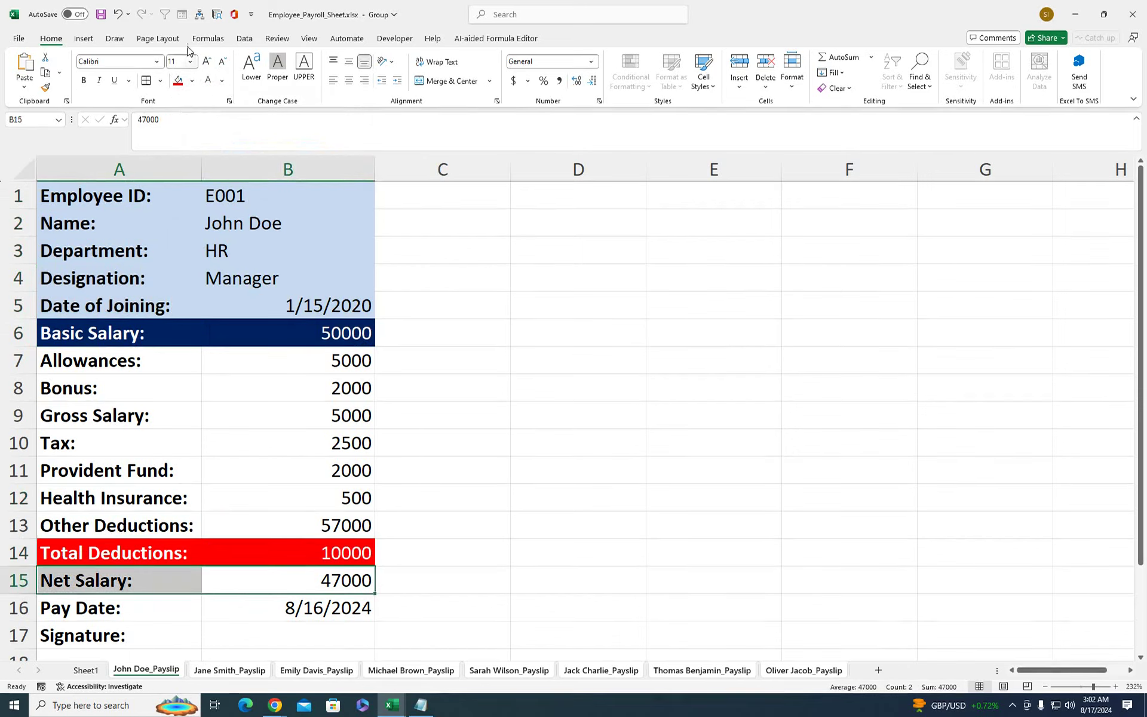
left_click(192, 81)
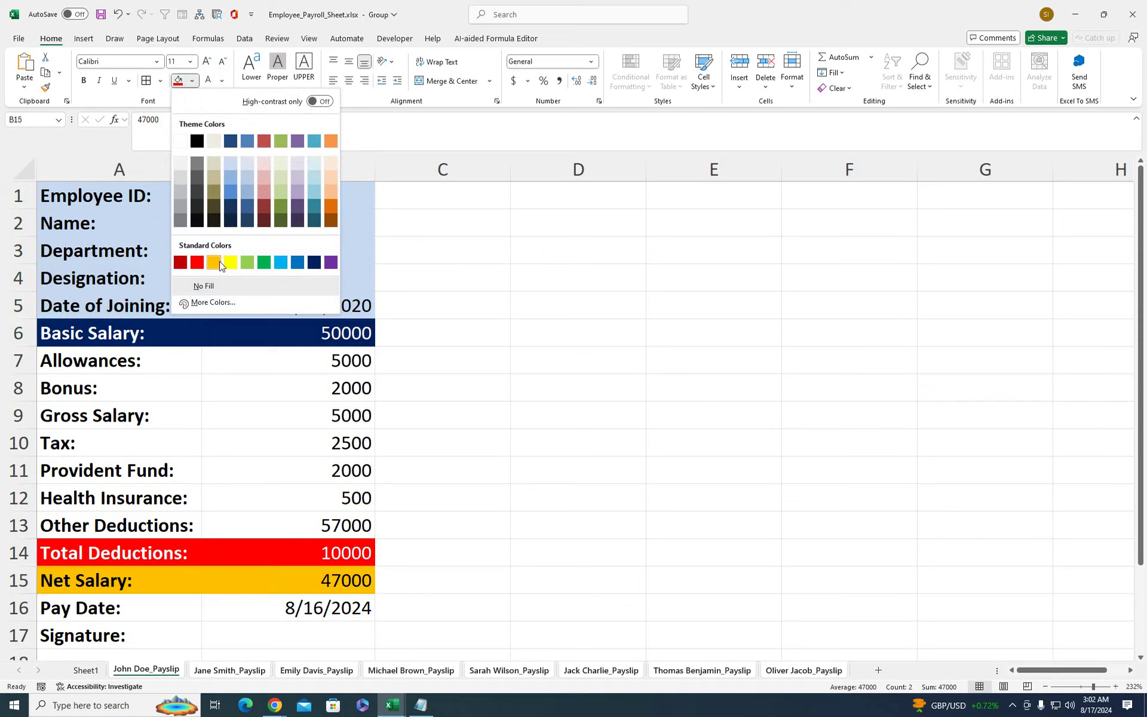
left_click(234, 263)
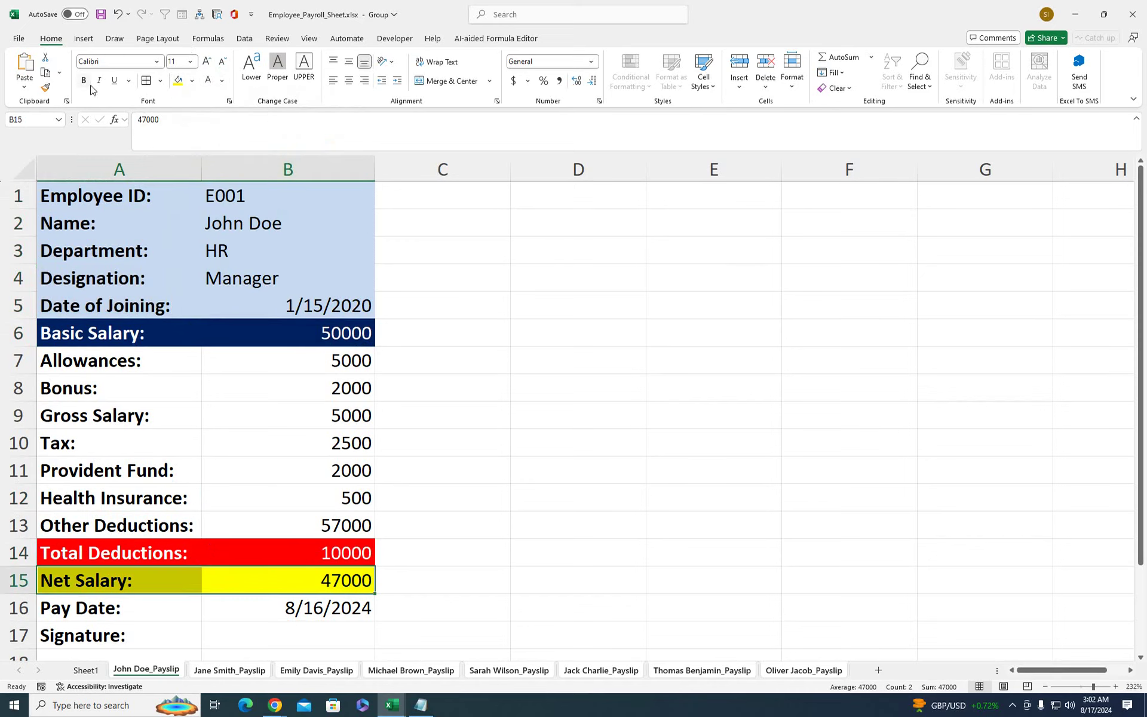
left_click(493, 333)
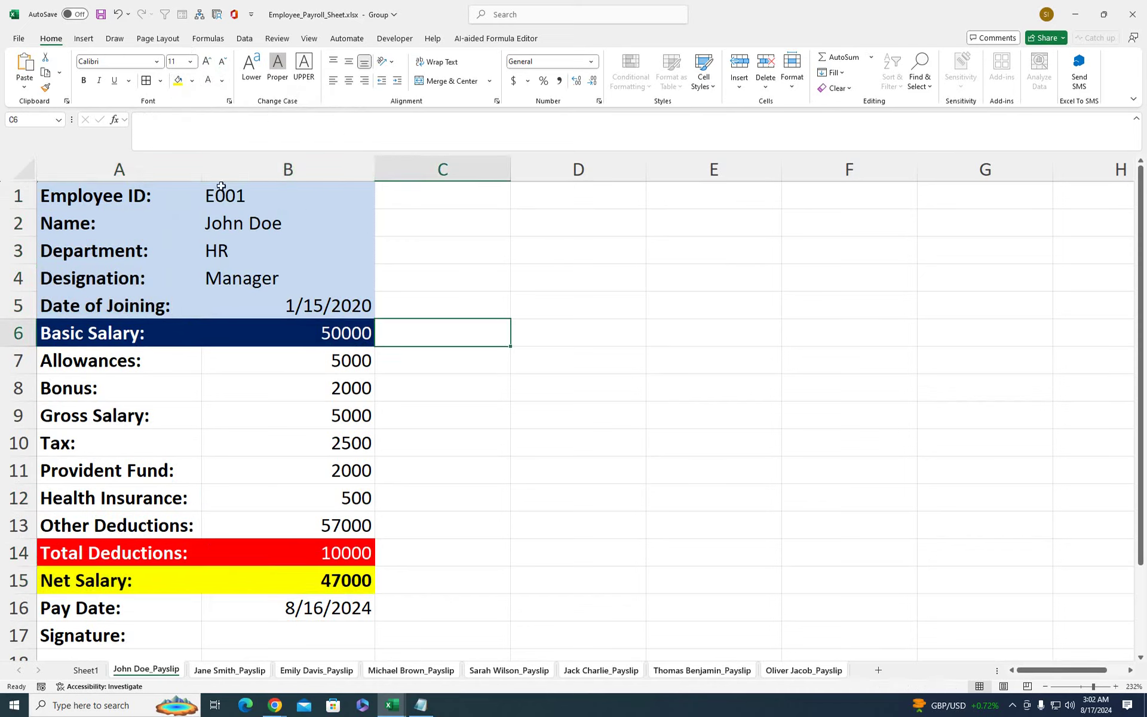
left_click(257, 202)
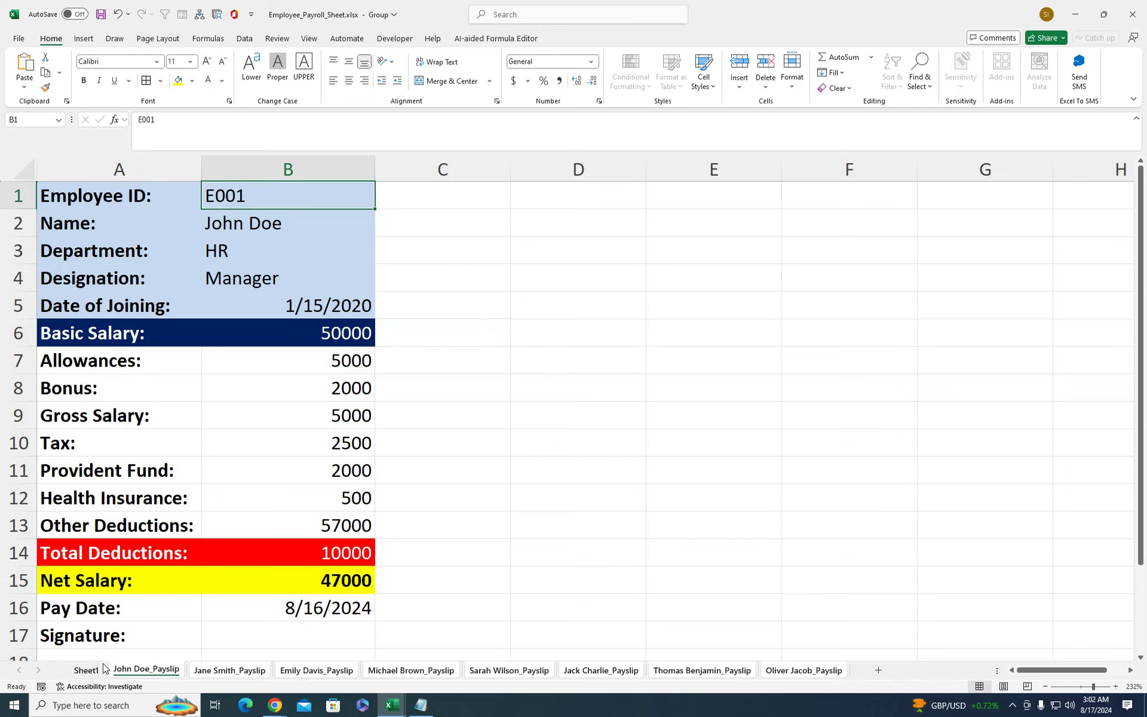
Review the Sheet1 payroll table, then each employee's payslip sheet through the last one
left_click(86, 671)
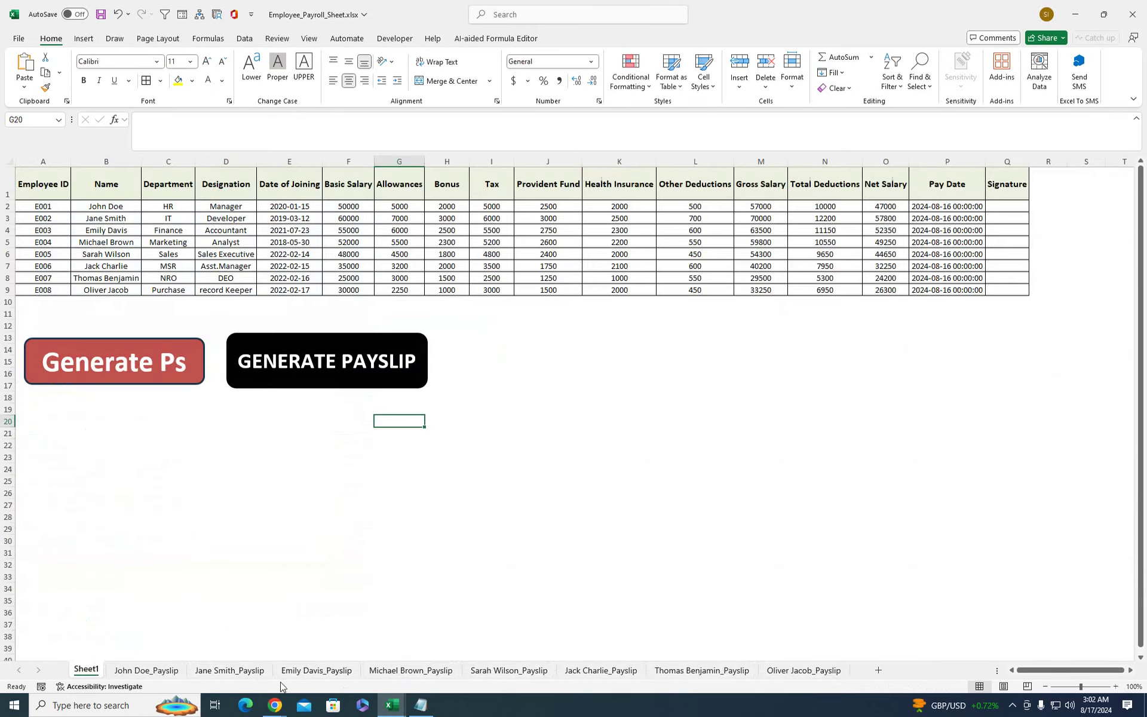
left_click(317, 670)
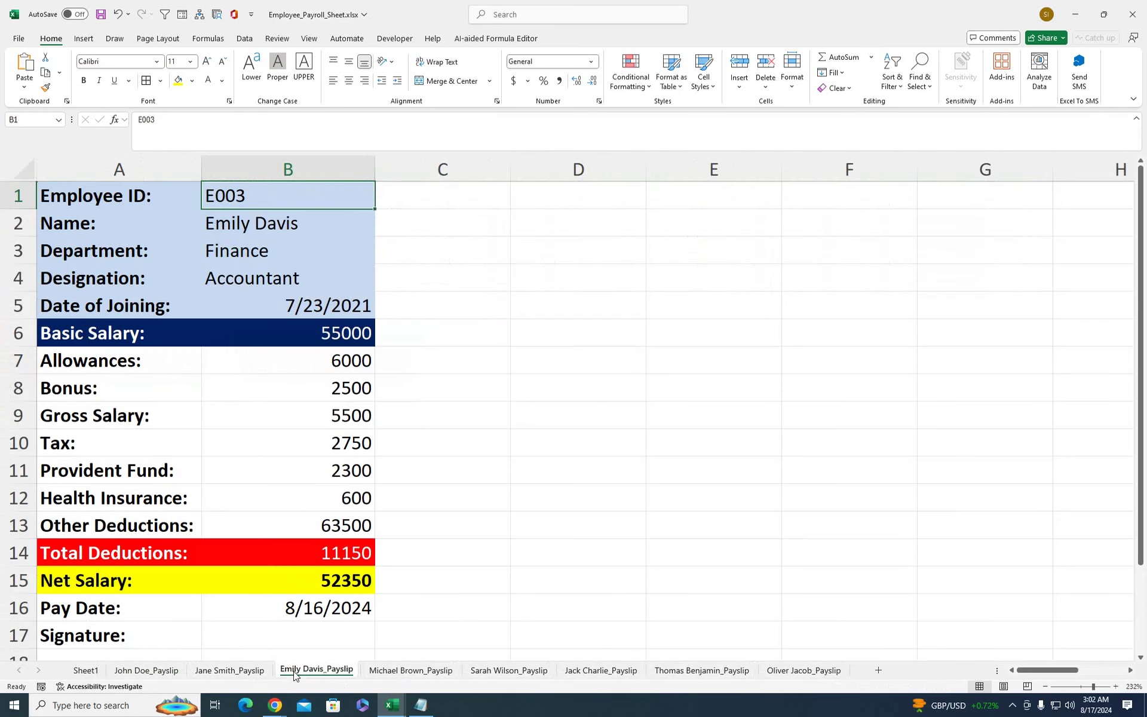
left_click(399, 670)
left_click(514, 672)
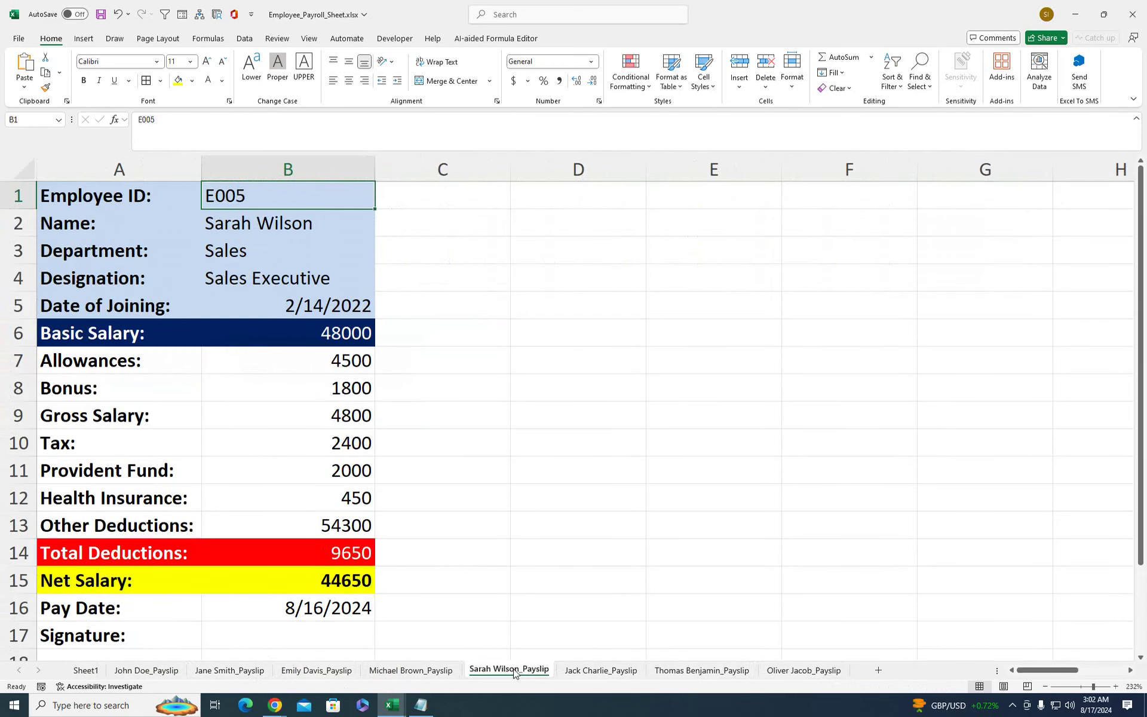
left_click(631, 672)
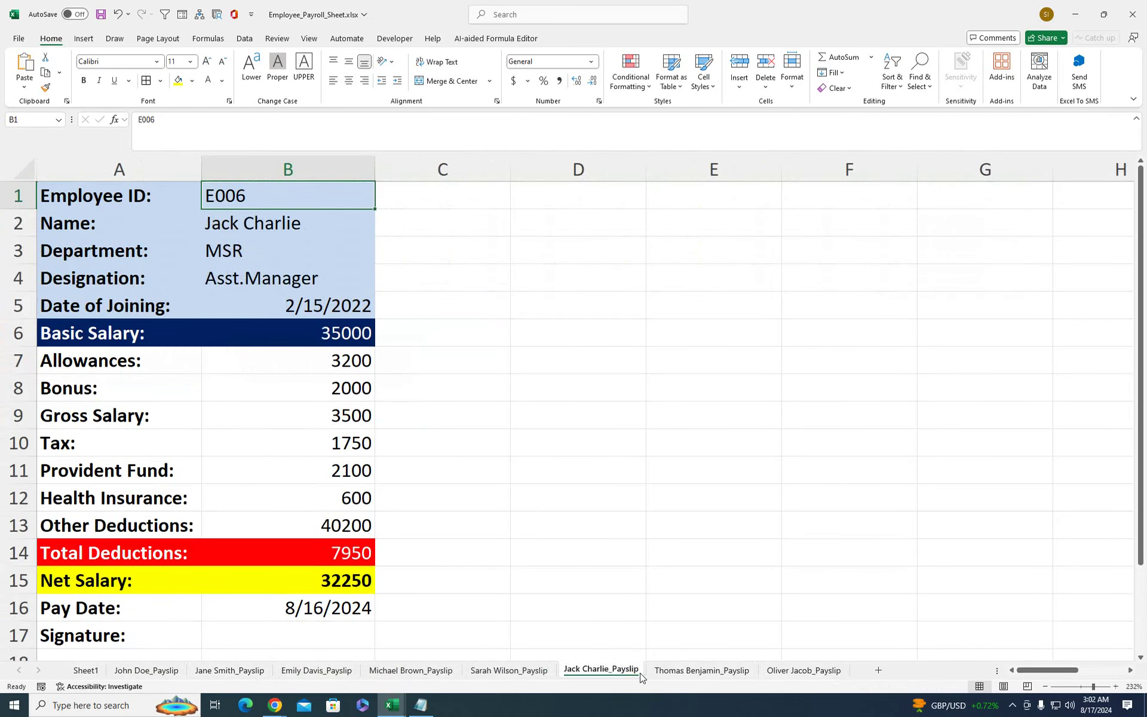
left_click(650, 673)
left_click(776, 672)
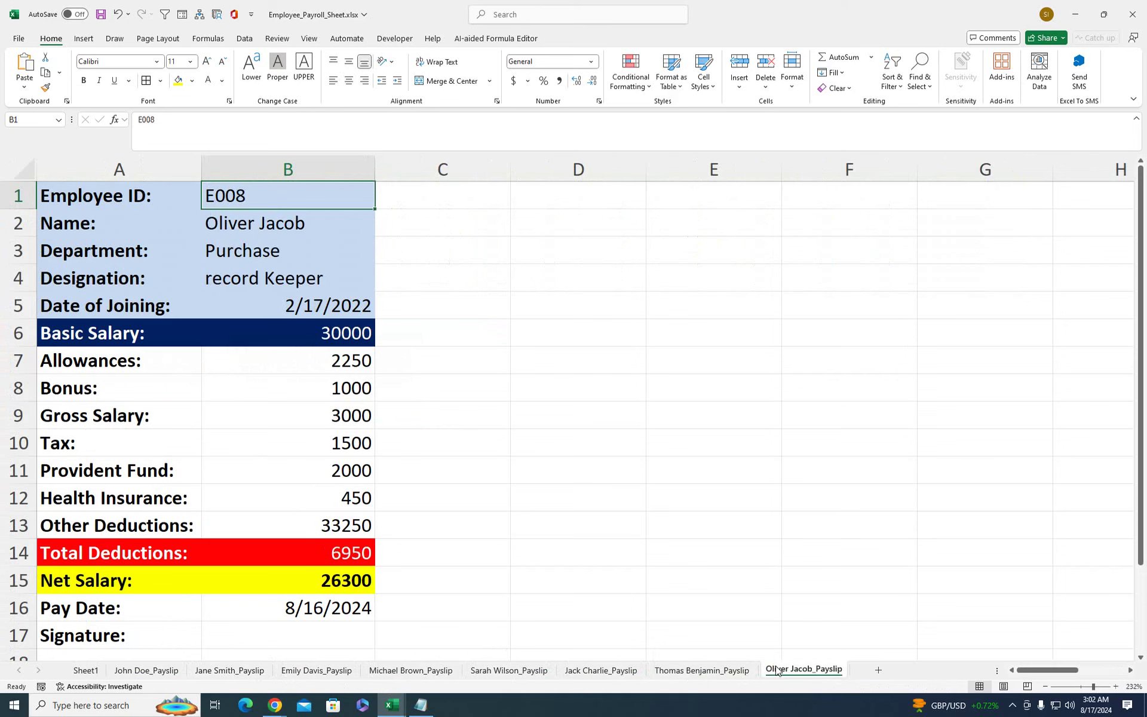